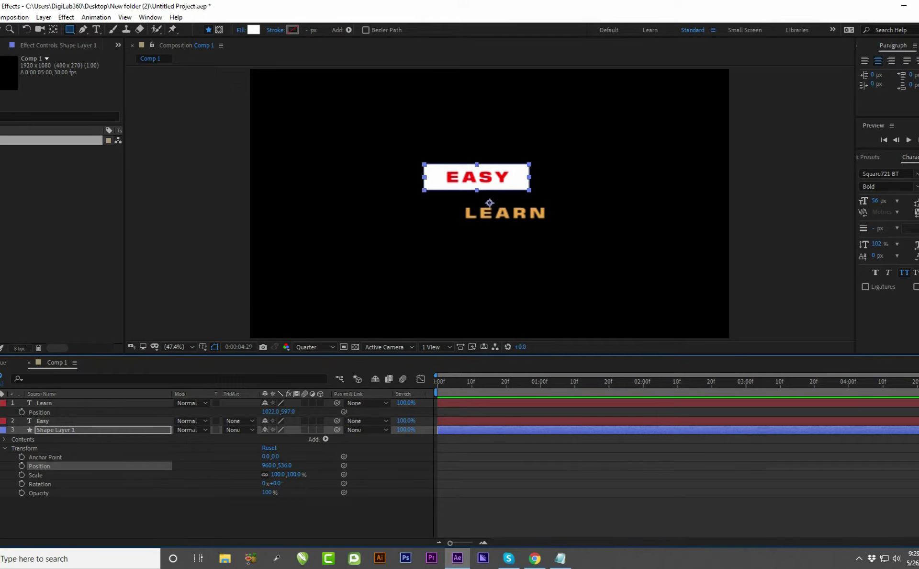
key(u)
key(ctrl+grave)
click(5, 439)
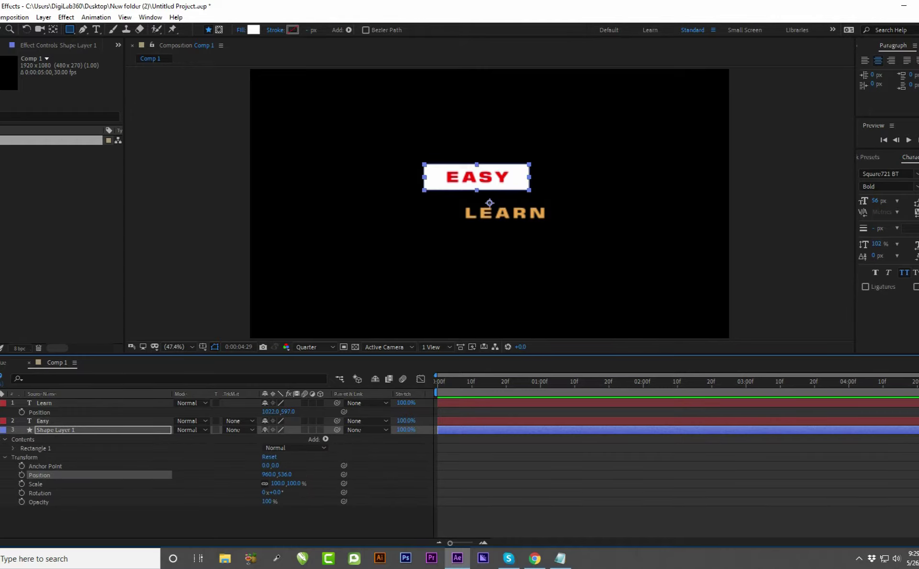
click(13, 448)
click(5, 439)
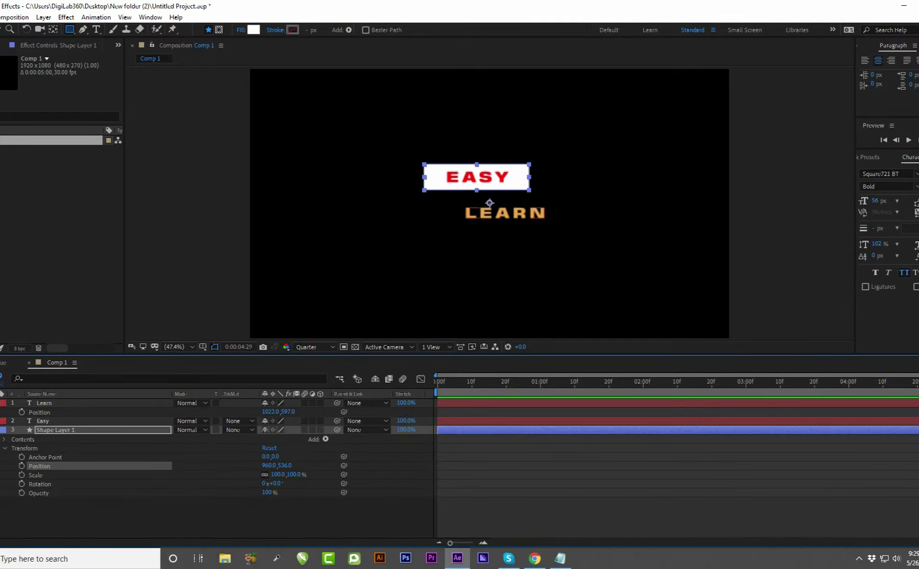
Centre the Easy text layer and Shape Layer 1 horizontally in the composition
click(477, 181)
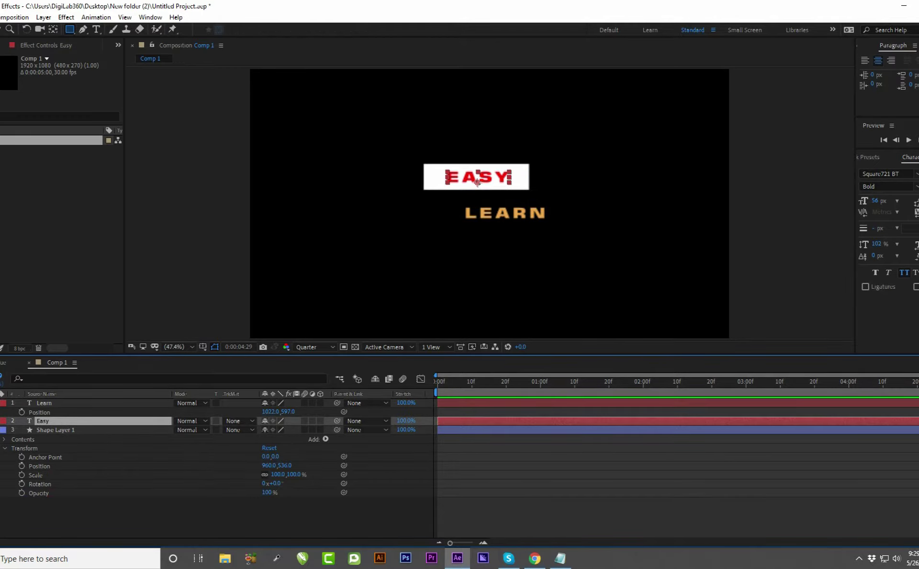
click(918, 46)
click(884, 72)
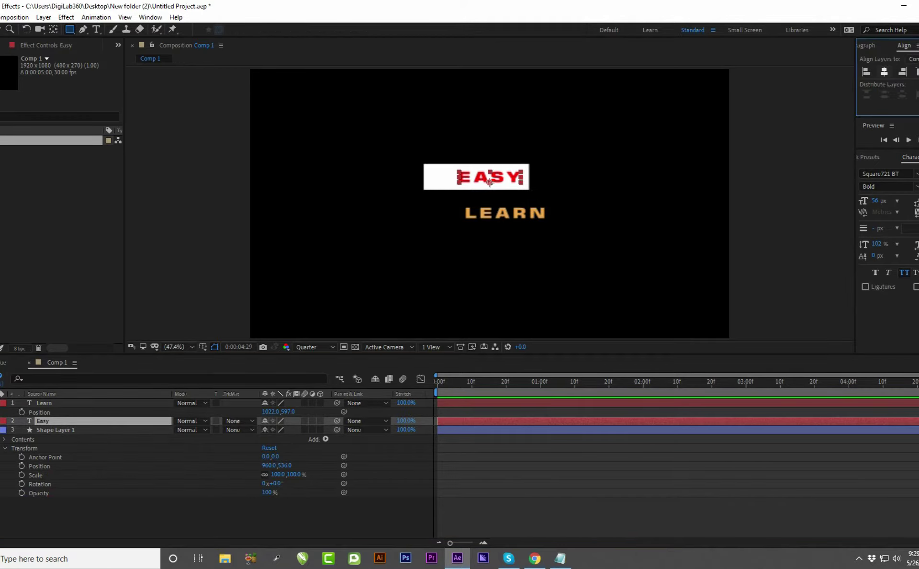
click(67, 430)
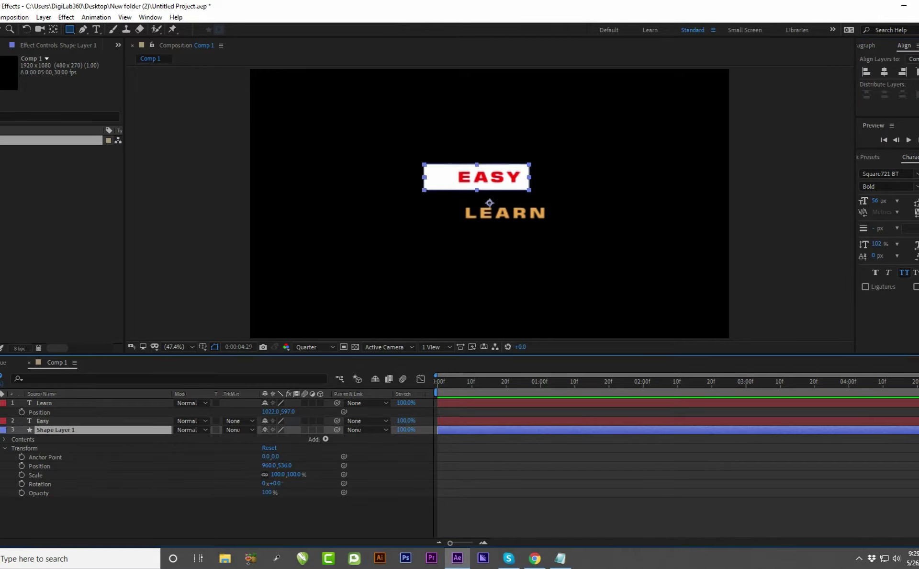
click(884, 72)
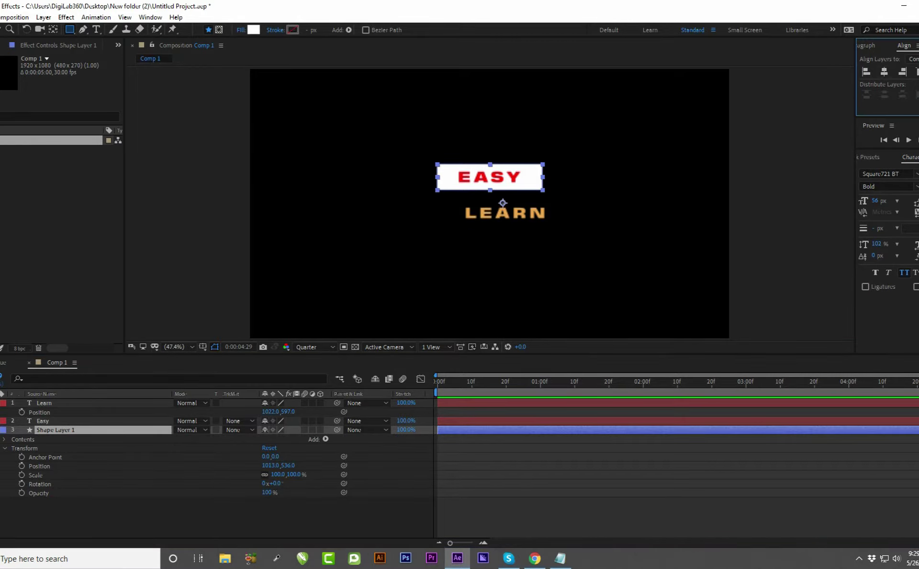
Expand Shape Layer 1's contents down to the Size, Position and Roundness properties of Rectangle Path 1
click(53, 403)
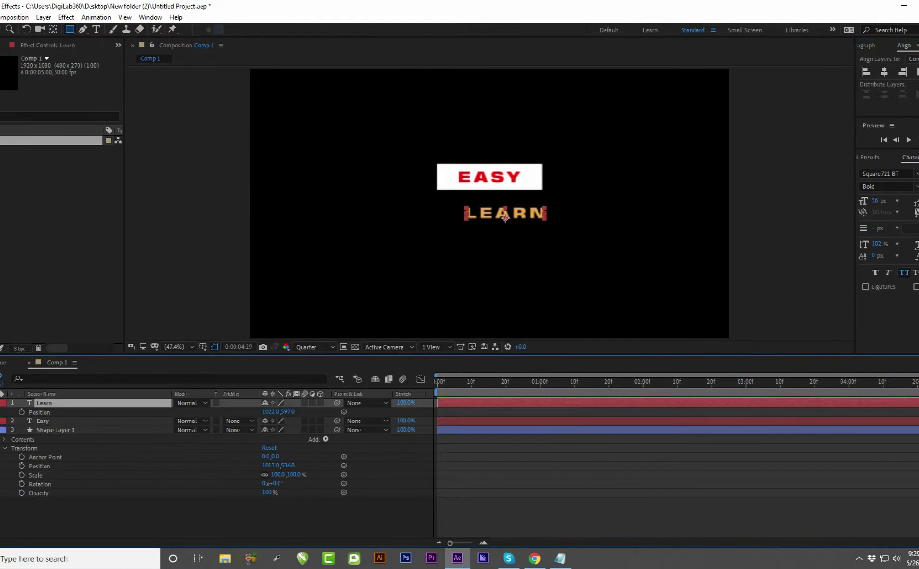
key(ctrl+shift+a)
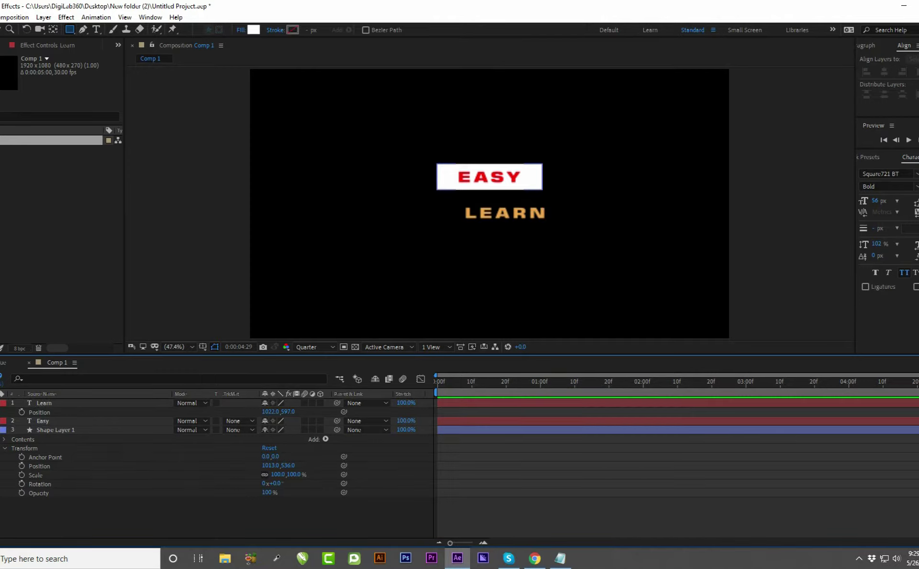
click(0, 429)
click(56, 430)
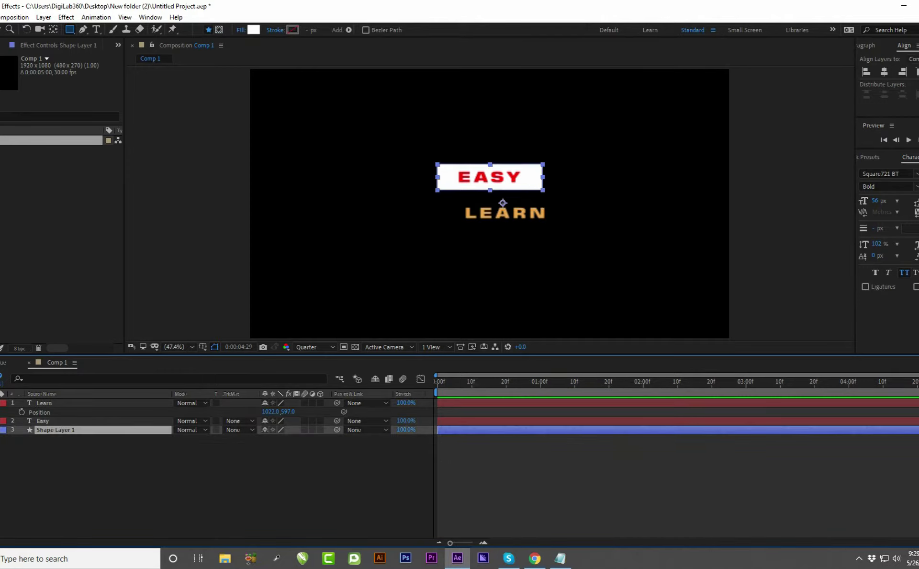
click(1, 430)
click(4, 439)
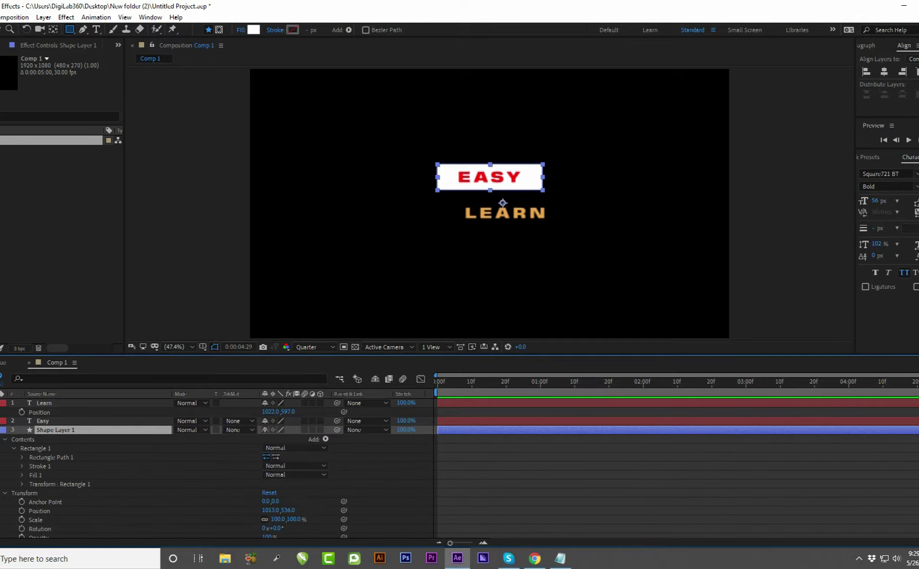
click(22, 457)
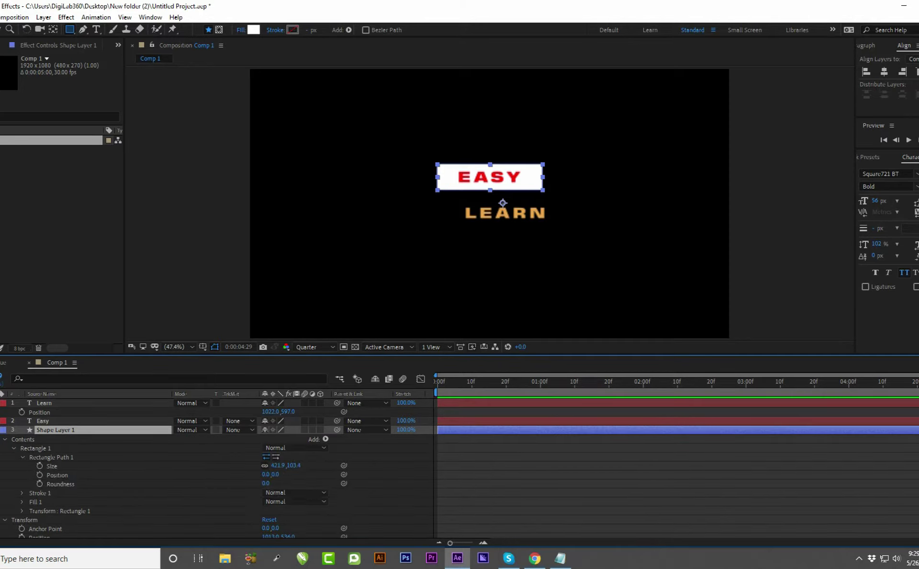
Enable animation for Rectangle Path 1's Size and Position and keyframe both at 0:00:00:05
click(40, 466)
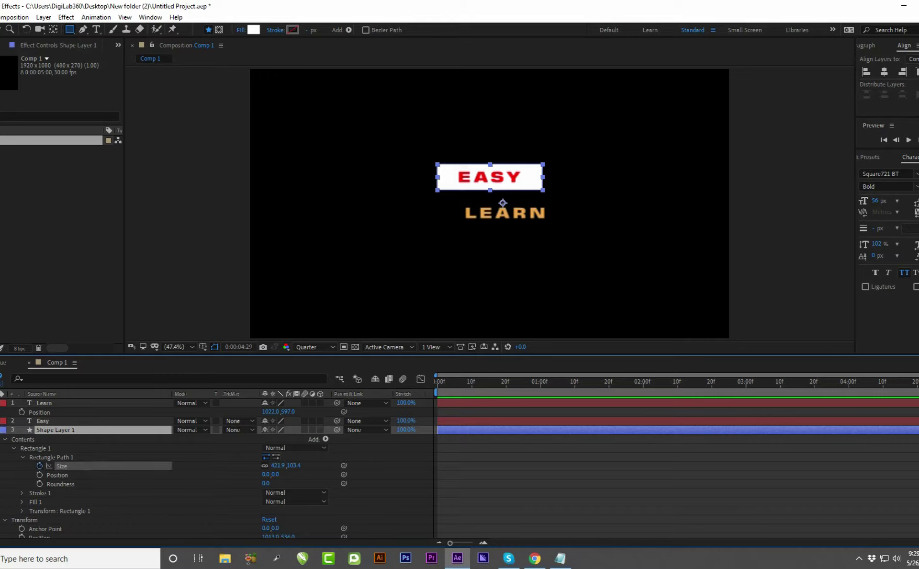
click(40, 474)
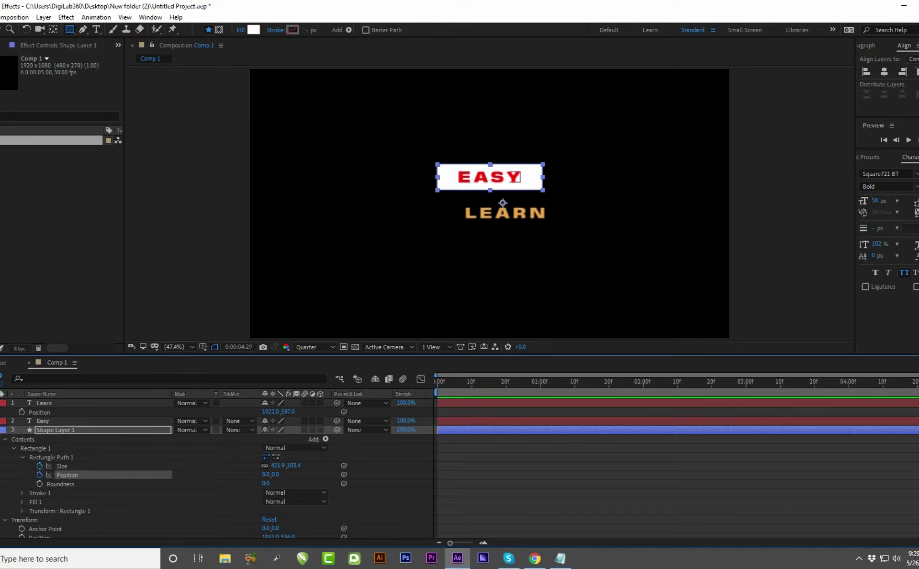
click(521, 484)
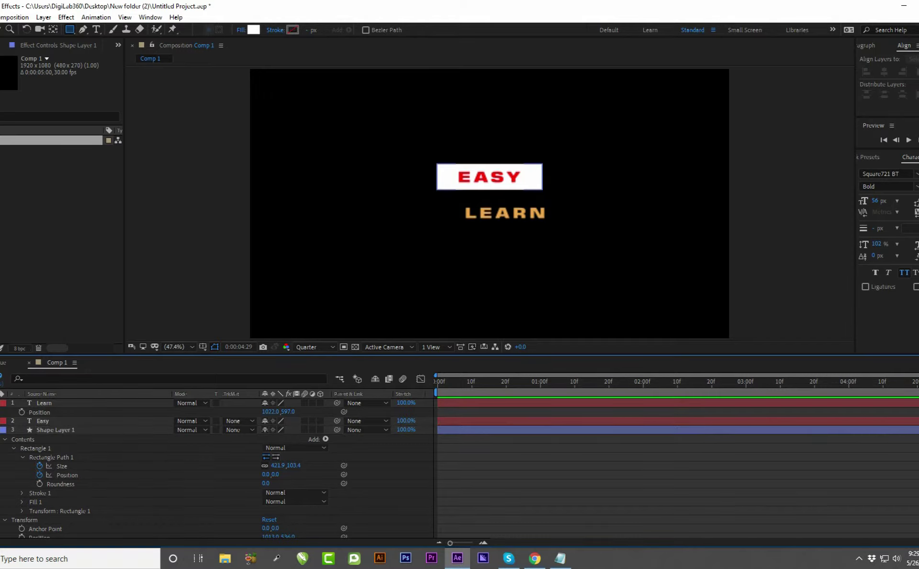
drag(486, 411, 419, 476)
click(452, 383)
drag(451, 382, 455, 382)
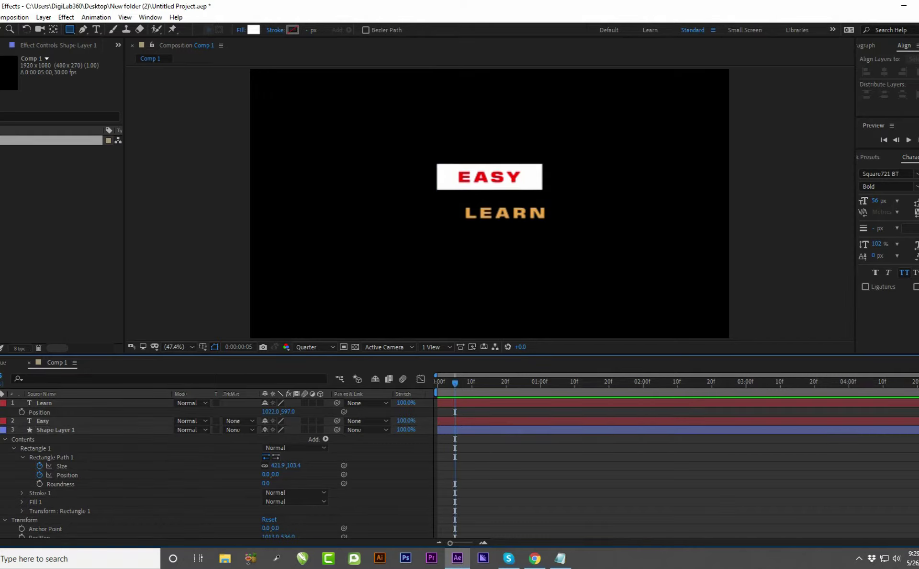
click(39, 466)
click(62, 465)
click(67, 475)
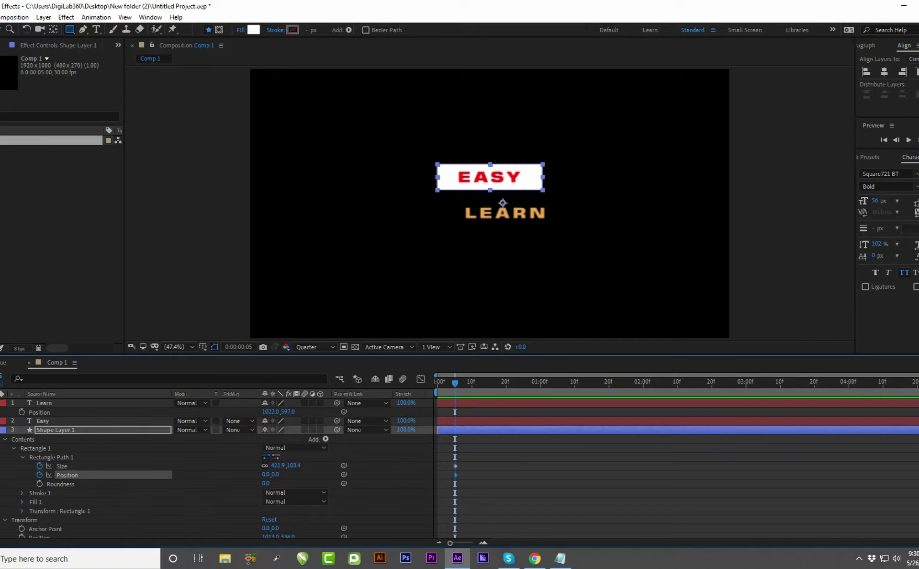
Remove the Size animation from Rectangle Path 1
drag(481, 459, 448, 486)
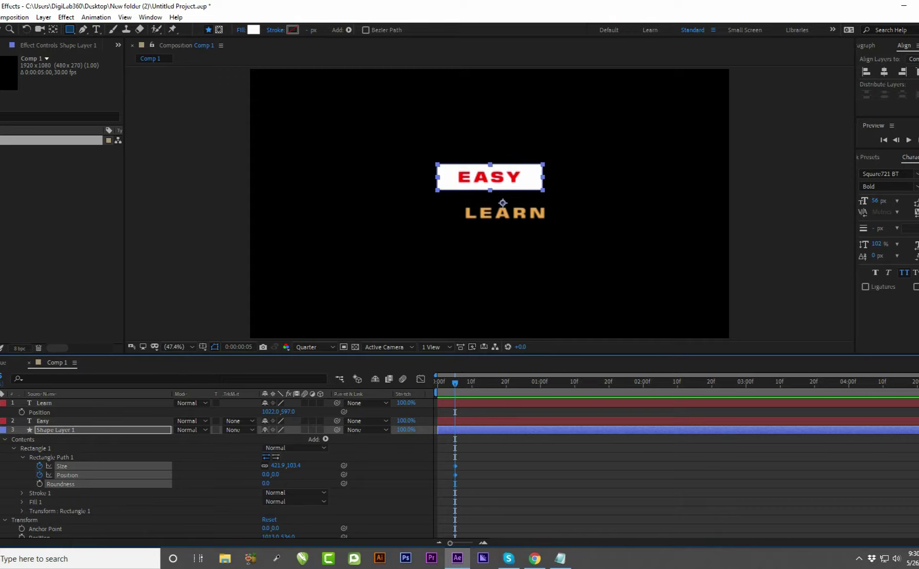
click(62, 465)
click(28, 469)
click(40, 466)
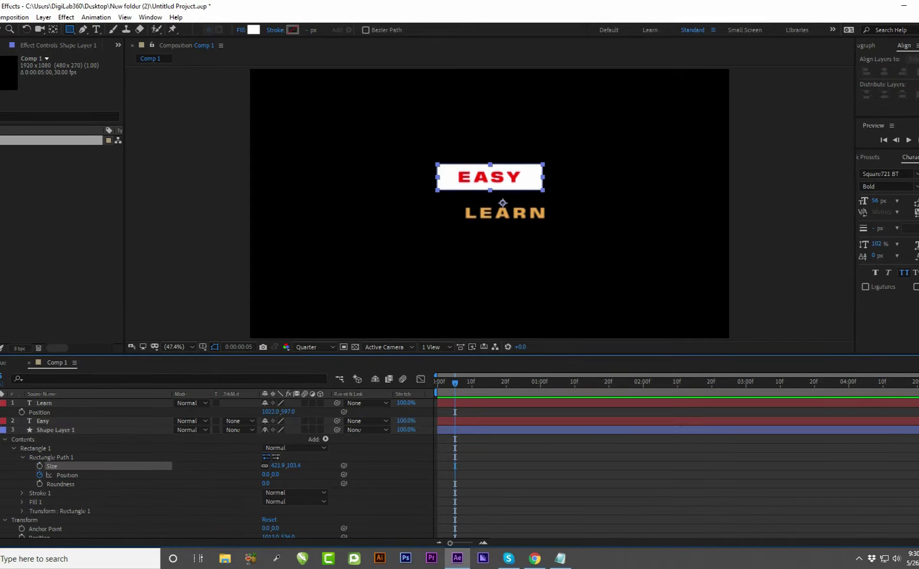
Animate Rectangle Path 1's Position starting from about -279, 0 at the first frame, and preview the movement
click(67, 475)
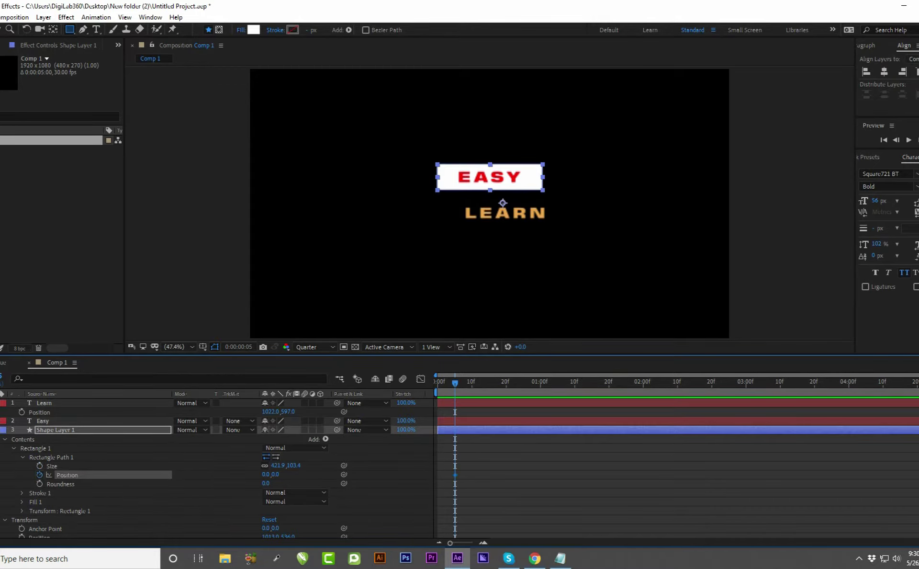
key(Home)
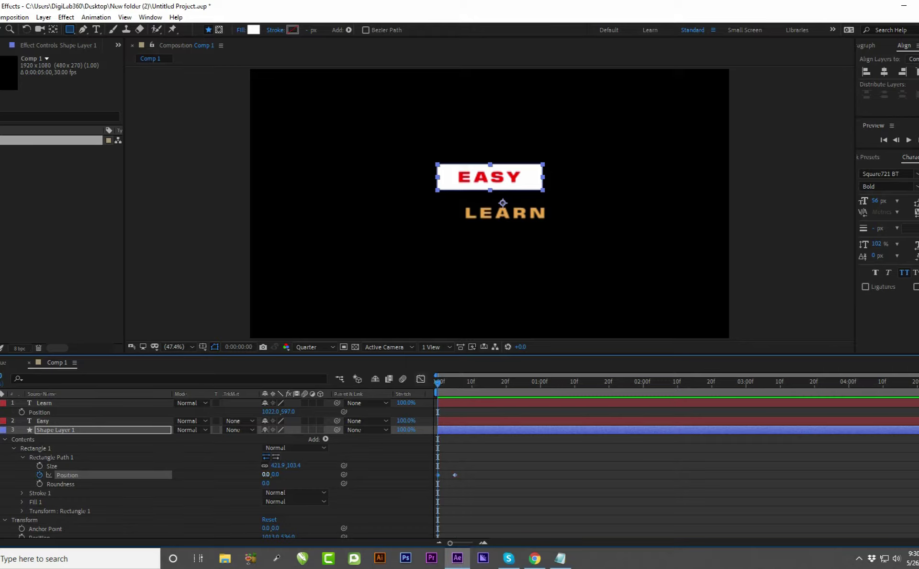
drag(265, 474, 224, 474)
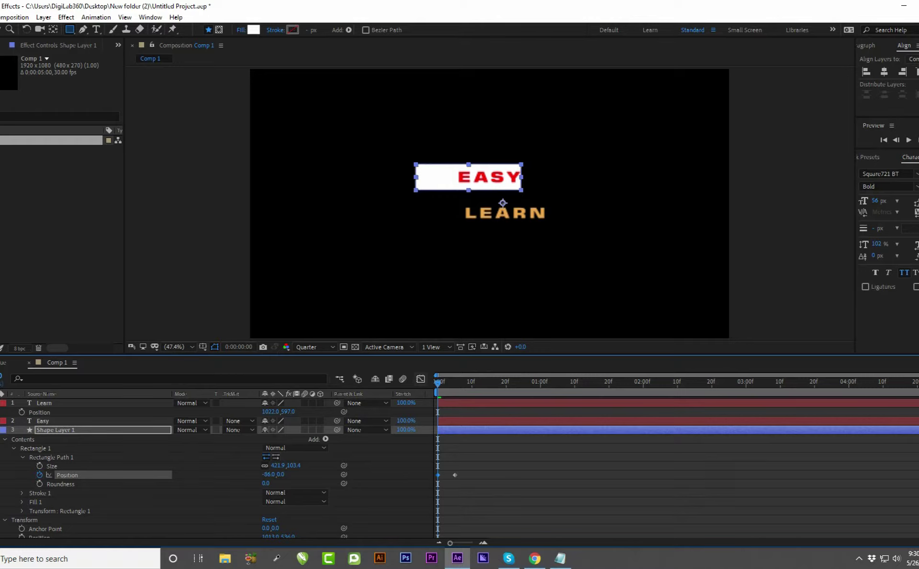
drag(223, 474, 131, 474)
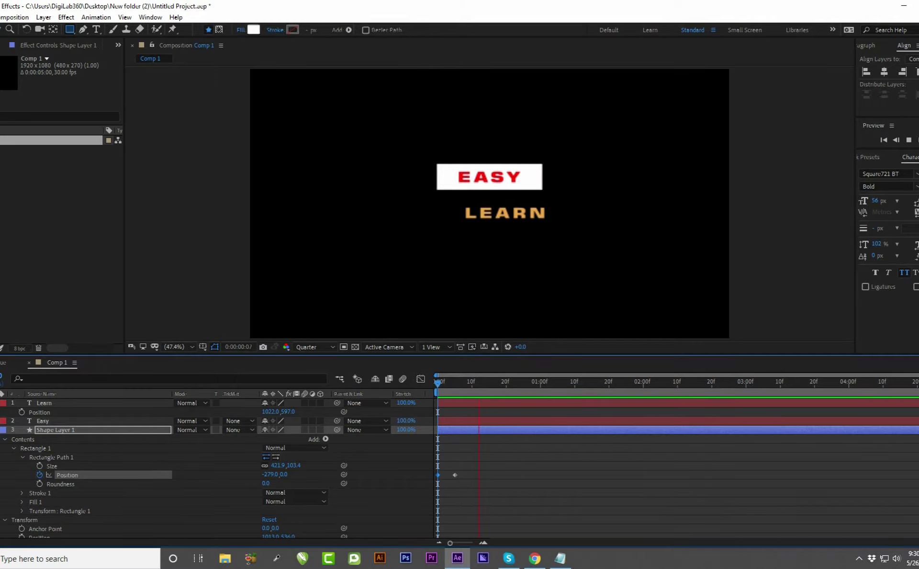
drag(460, 384, 448, 384)
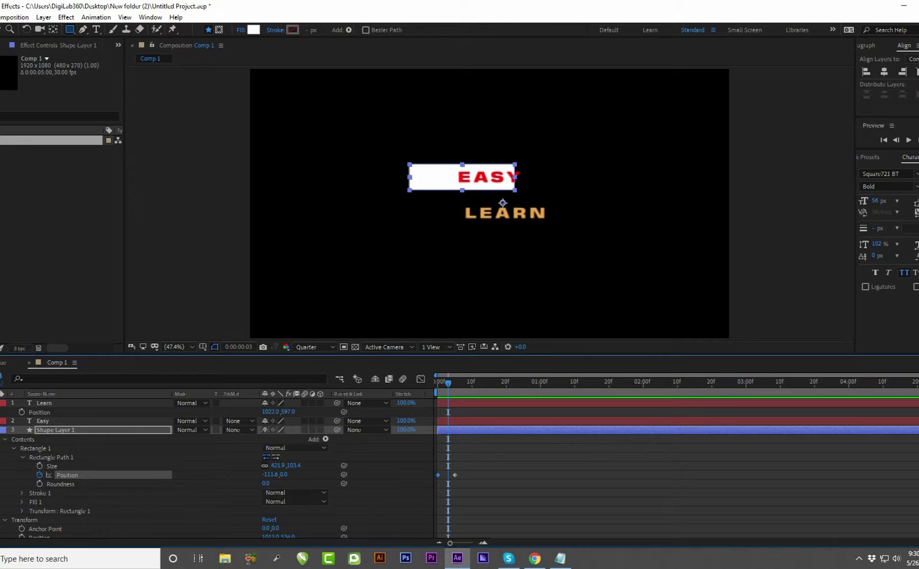
Delete Rectangle Path 1's Position keyframes and return to the first frame
drag(481, 456, 431, 478)
key(Delete)
mouse_move(448, 384)
mouse_down()
mouse_move(437, 384)
mouse_move(469, 384)
mouse_move(437, 384)
mouse_up()
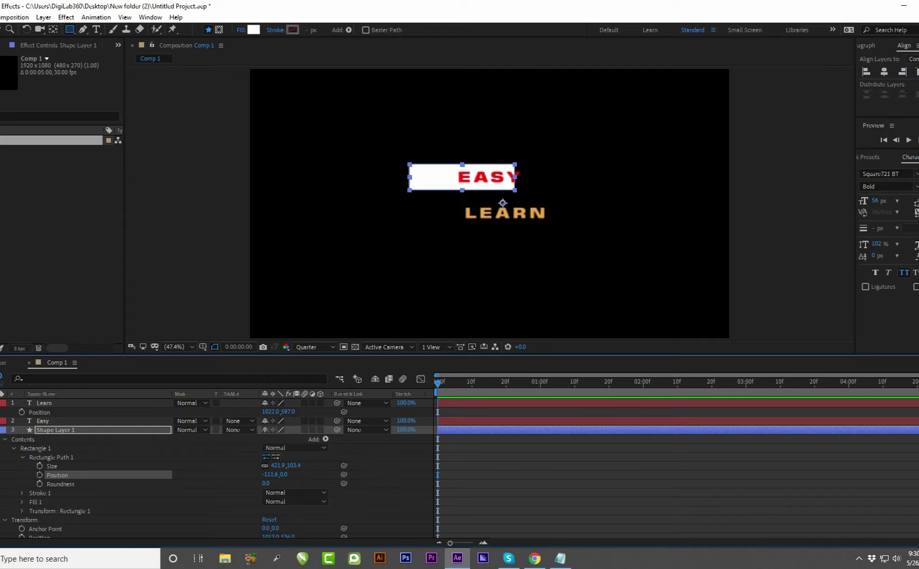
Realign Shape Layer 1 and the Easy text to the composition's horizontal centre
click(884, 71)
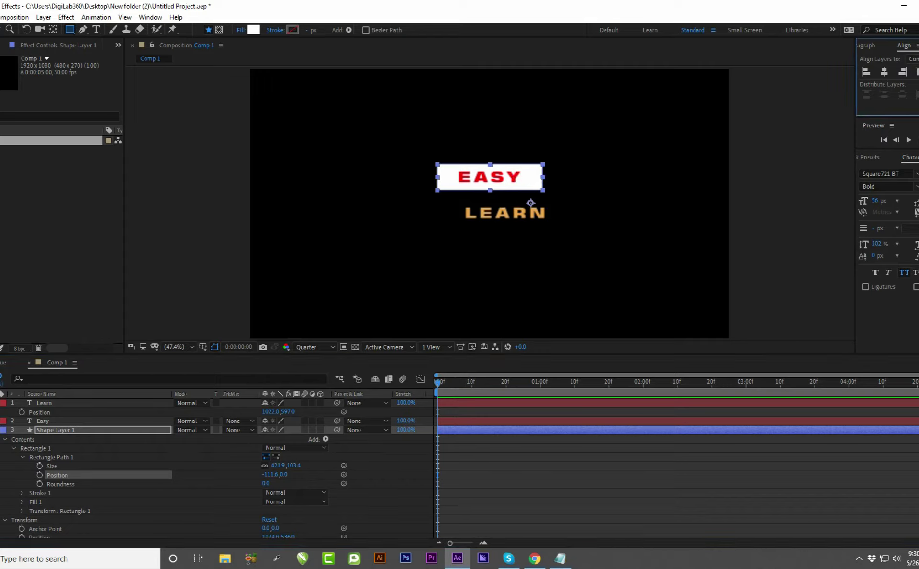
click(44, 421)
click(884, 71)
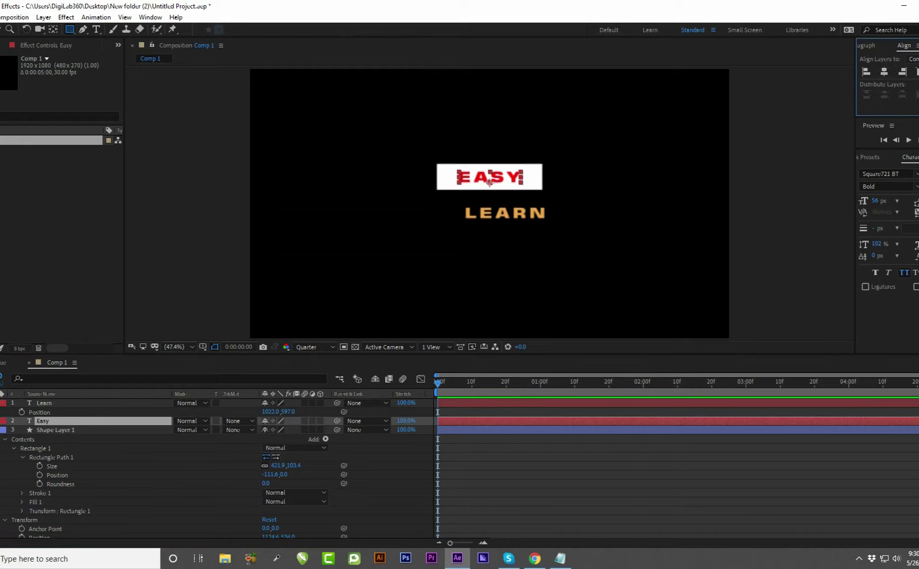
click(489, 182)
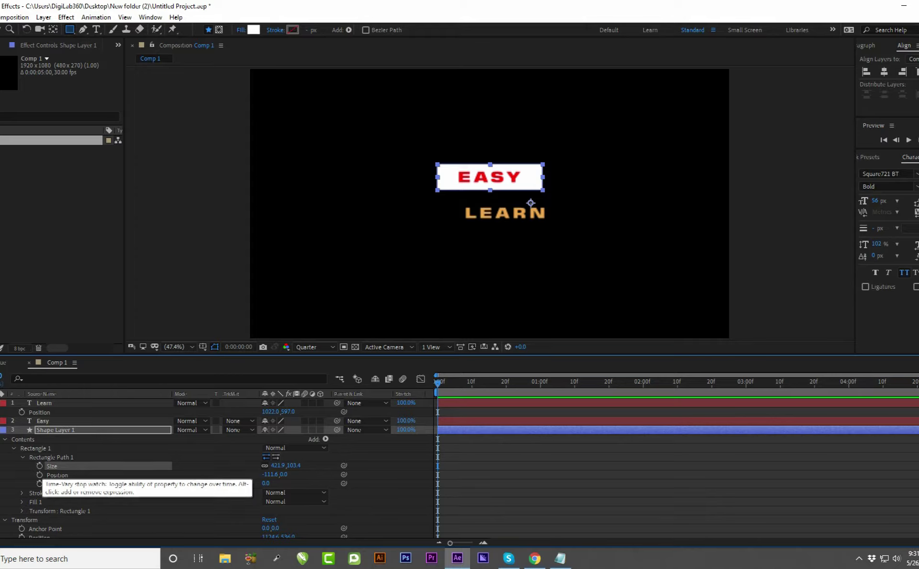
Animate Rectangle Path 1's Position from about -451.6, 0 at the first frame to -111.6, 0 at about frame 13, and preview it
click(40, 474)
drag(438, 474, 483, 475)
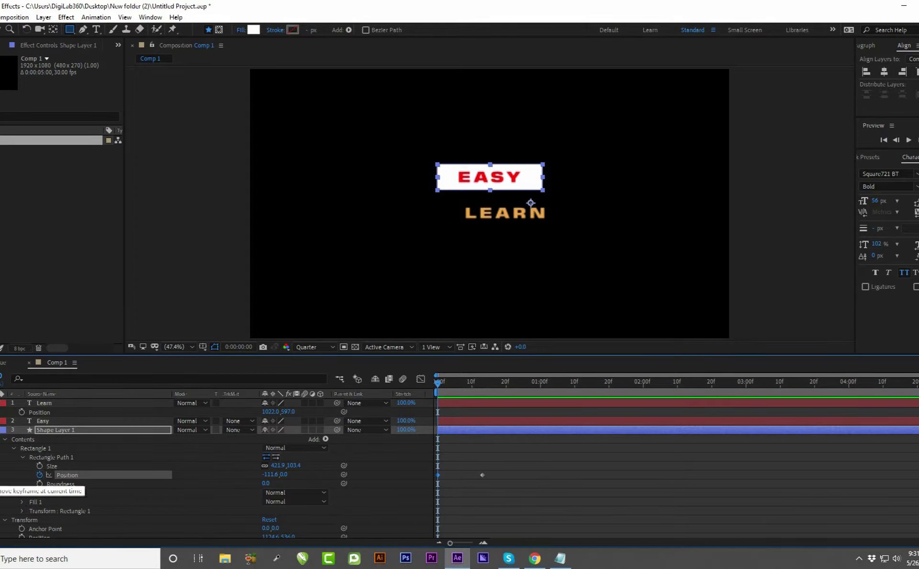
drag(272, 475, 67, 474)
key(space)
key(space)
drag(526, 383, 437, 383)
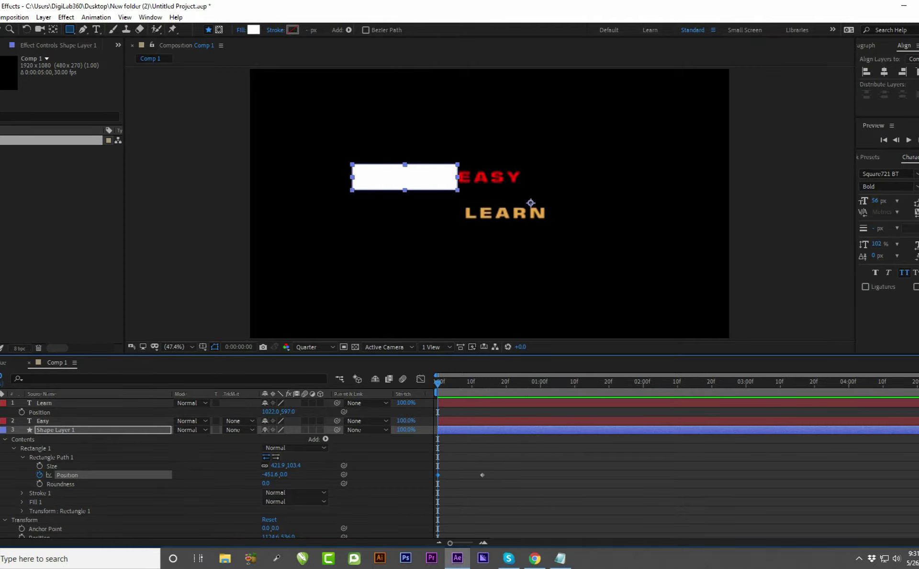
Animate Rectangle Path 1's Size from about 22.9 wide at the first frame to 421.9 wide at about frame 13, and preview it
click(40, 465)
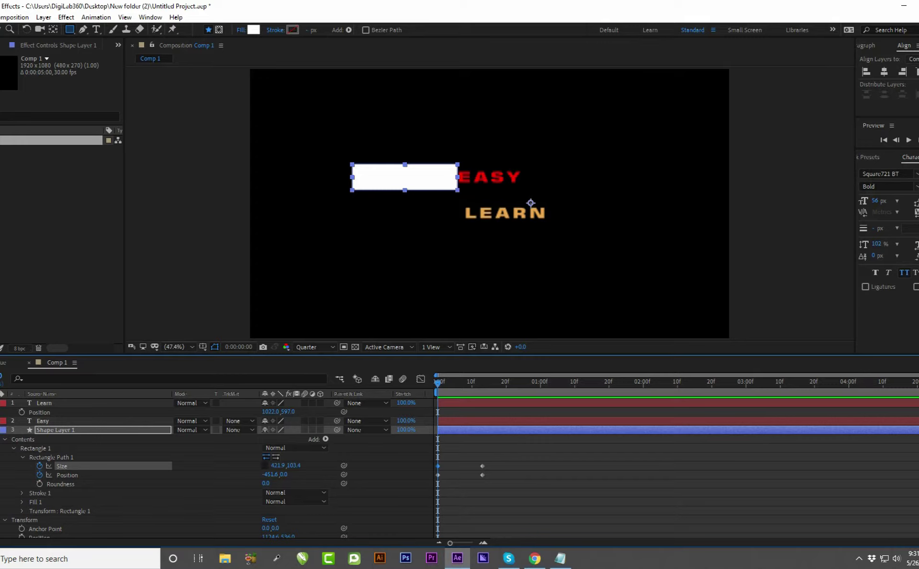
drag(280, 465, 90, 464)
key(space)
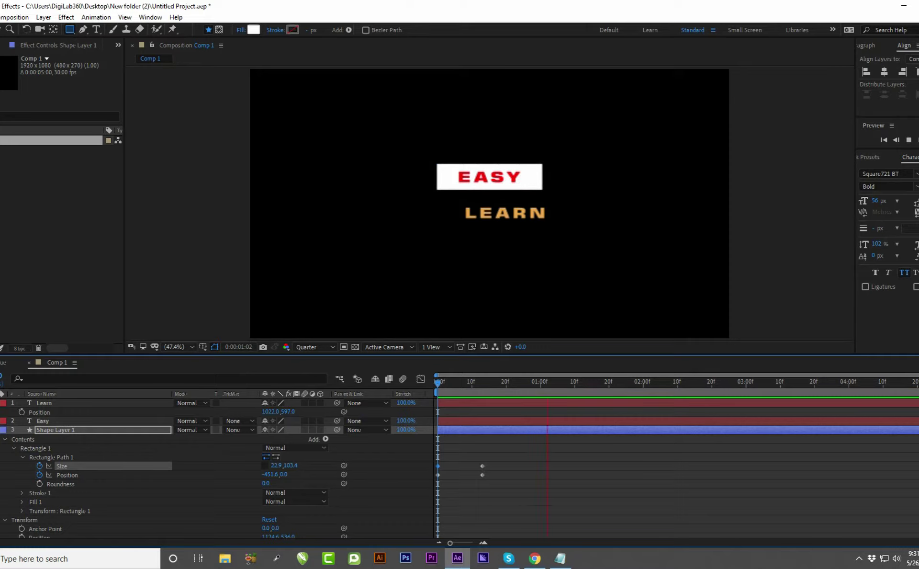
key(space)
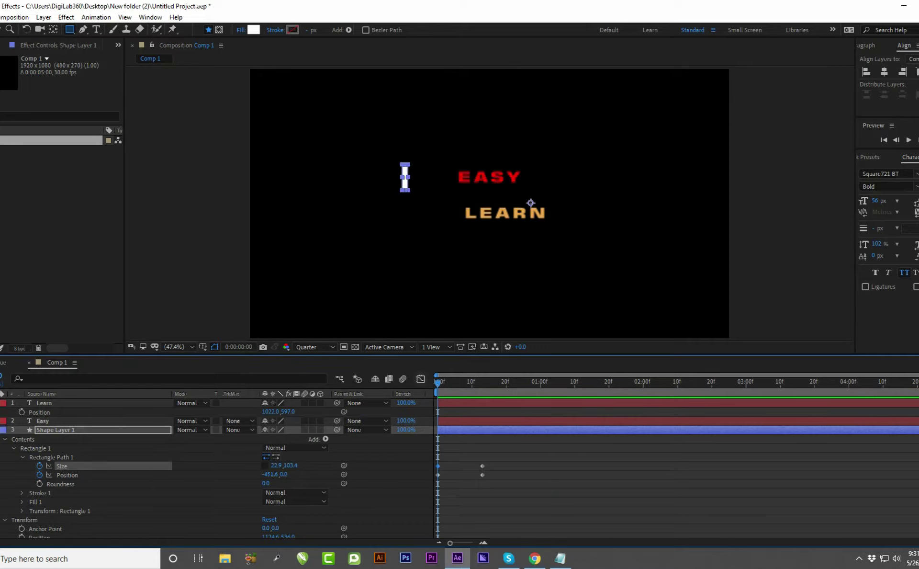
Set Rectangle Path 1's first Position keyframe to about -250.6, 0 beside the E of EASY, and preview the animation
drag(271, 474, 367, 473)
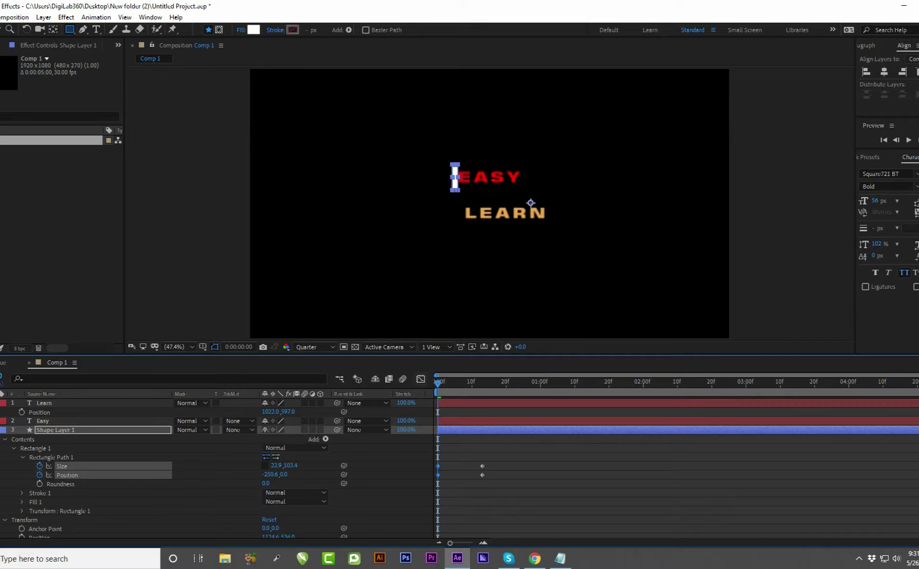
key(space)
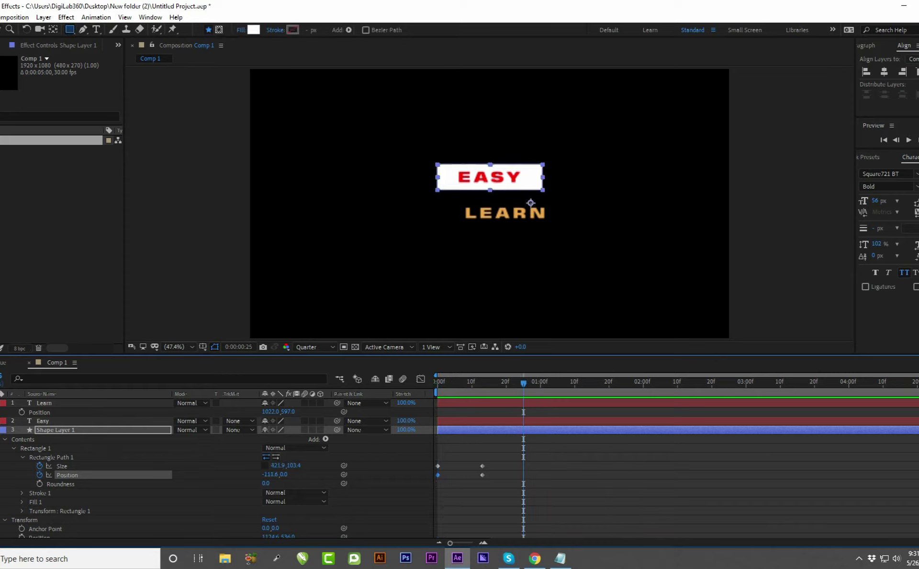
key(space)
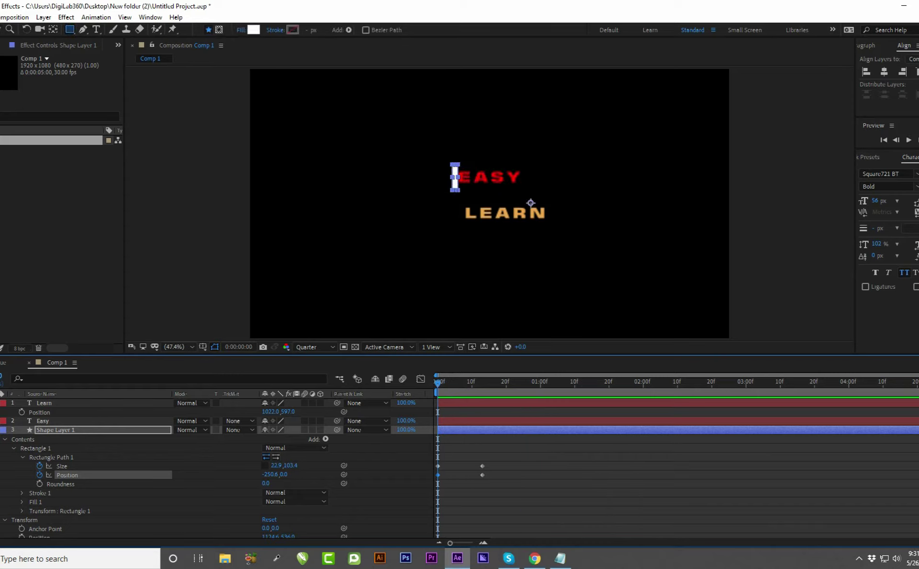
Set Rectangle Path 1's first Position keyframe to about -220.6, 0 over the E of EASY, and preview the animation
drag(271, 475, 288, 474)
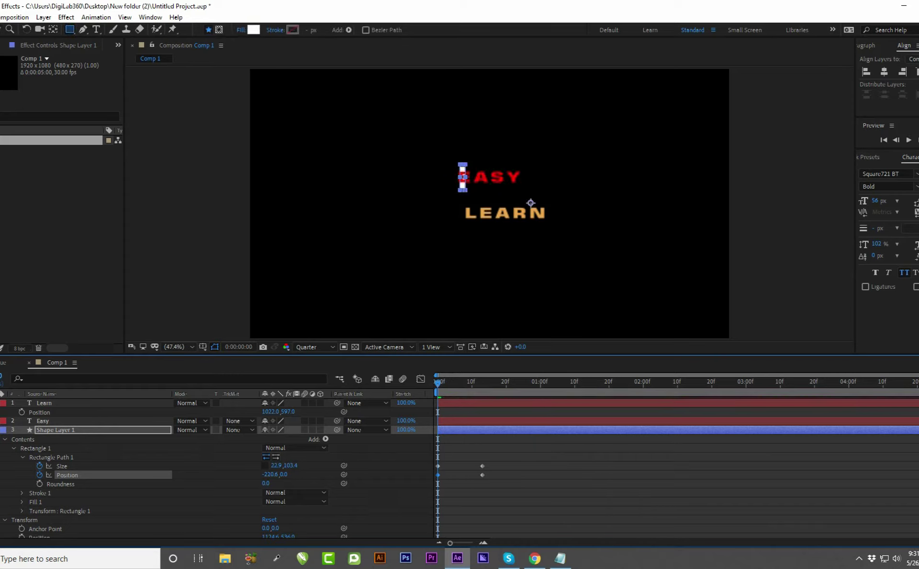
key(space)
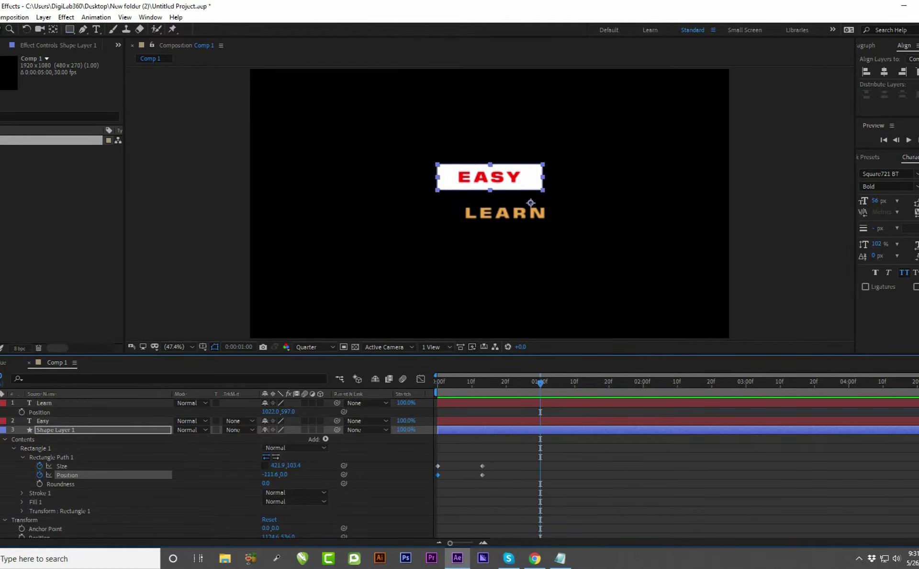
key(space)
Shift all of Rectangle Path 1's Size and Position keyframes about four frames later and preview the delayed reveal
drag(428, 461, 485, 475)
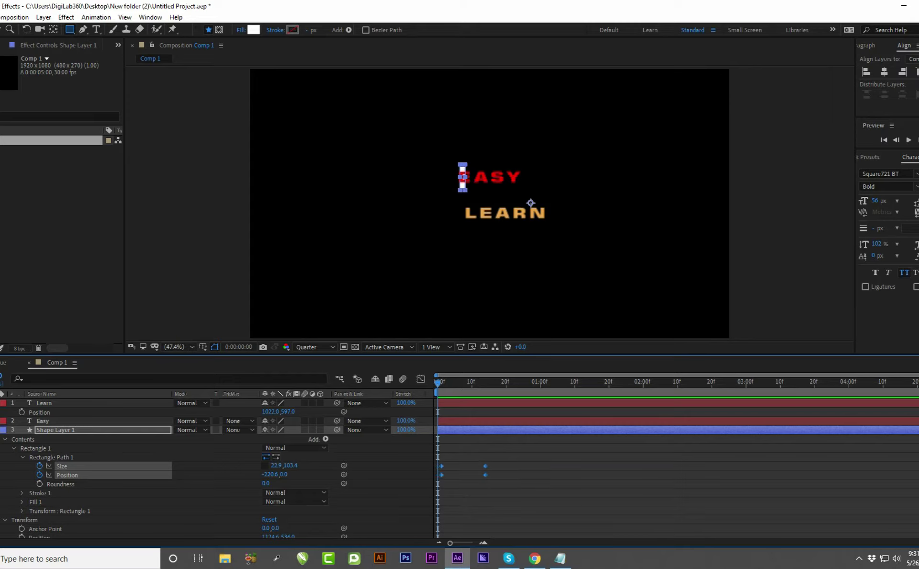
drag(486, 475, 496, 474)
click(522, 498)
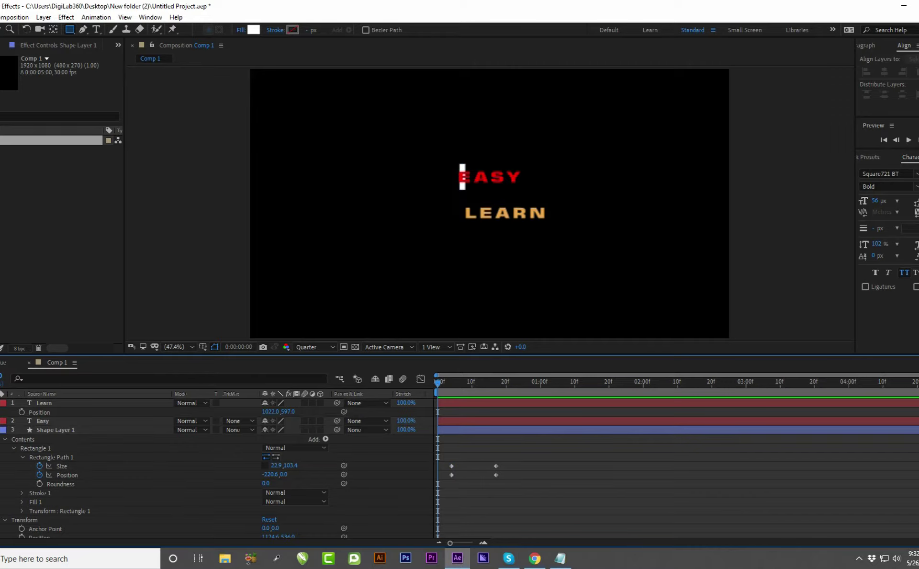
key(space)
key(space)
Move the Size and Position keyframes back so they start at the first frame and end at frame 13, and preview
drag(583, 464, 440, 491)
key(space)
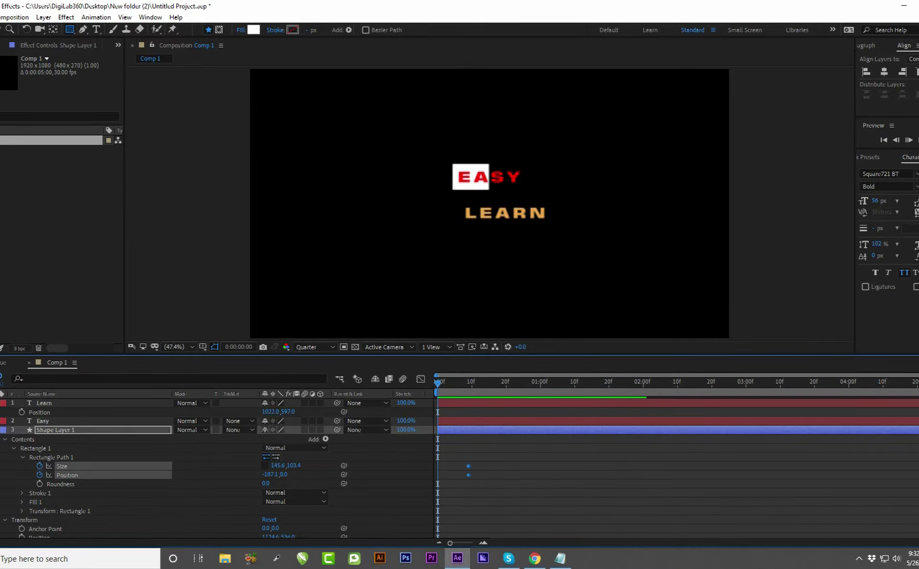
key(space)
drag(496, 475, 483, 475)
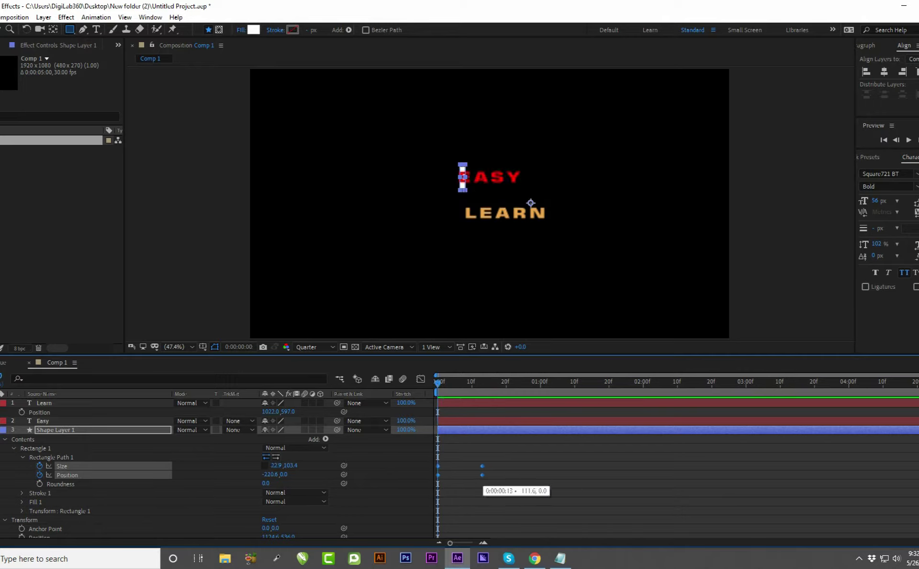
key(space)
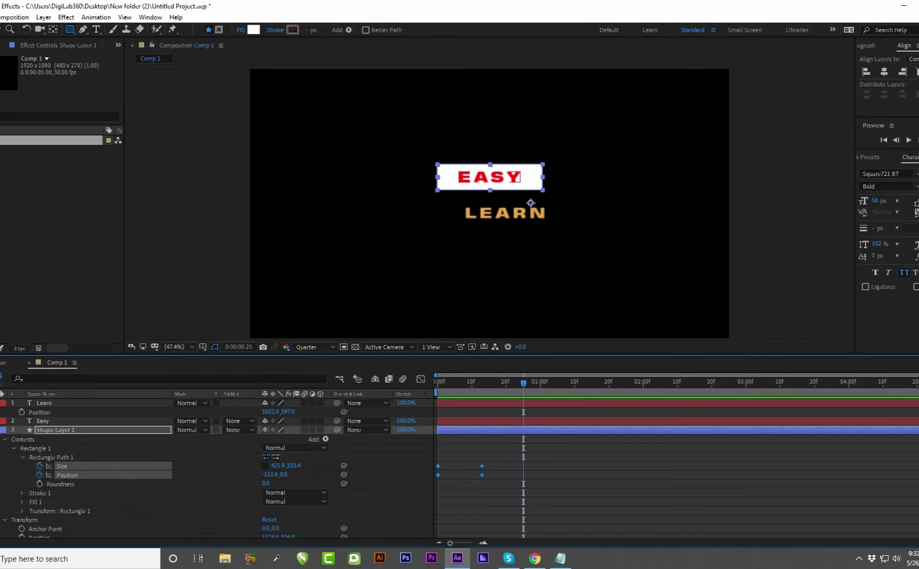
Duplicate Shape Layer 1 and place the copy directly above the Easy layer, with the layers' properties collapsed
key(u)
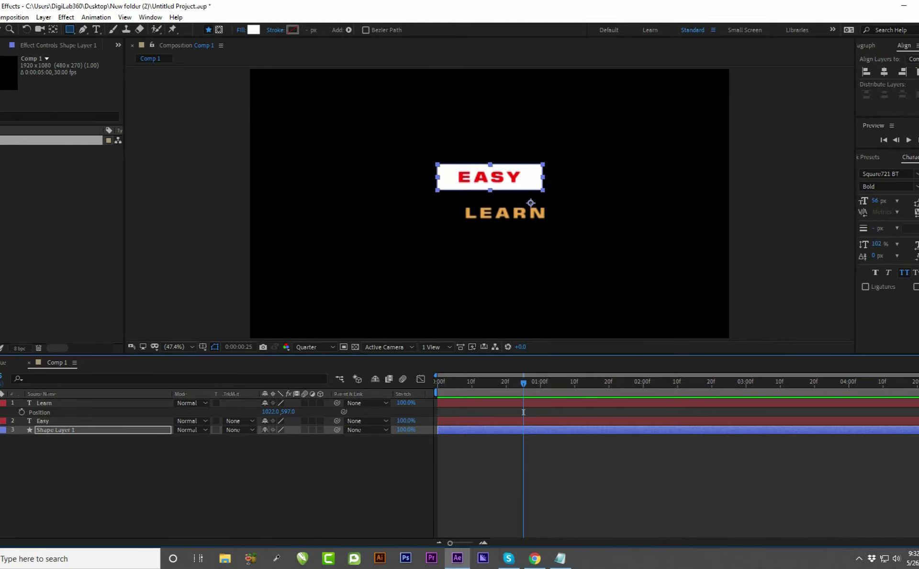
click(55, 430)
key(ctrl+d)
drag(55, 430, 56, 420)
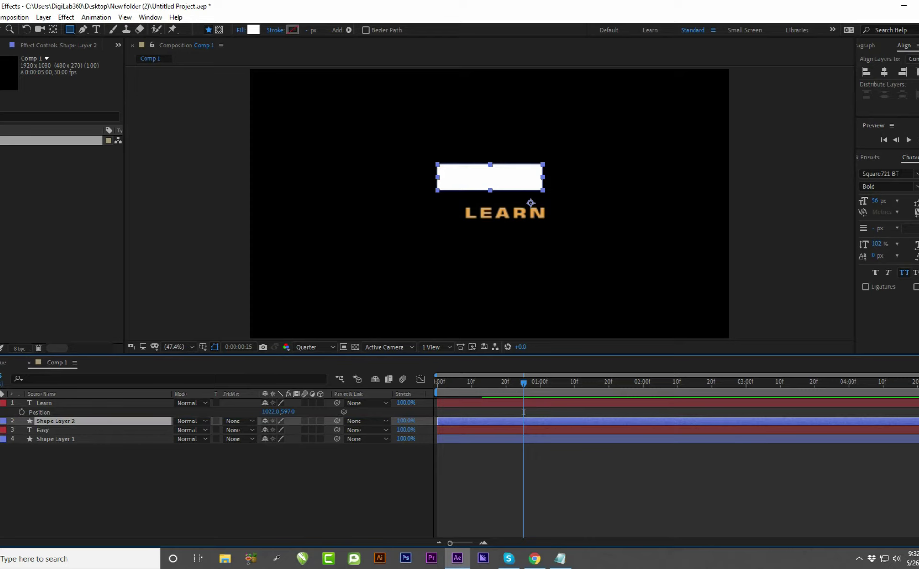
click(1, 402)
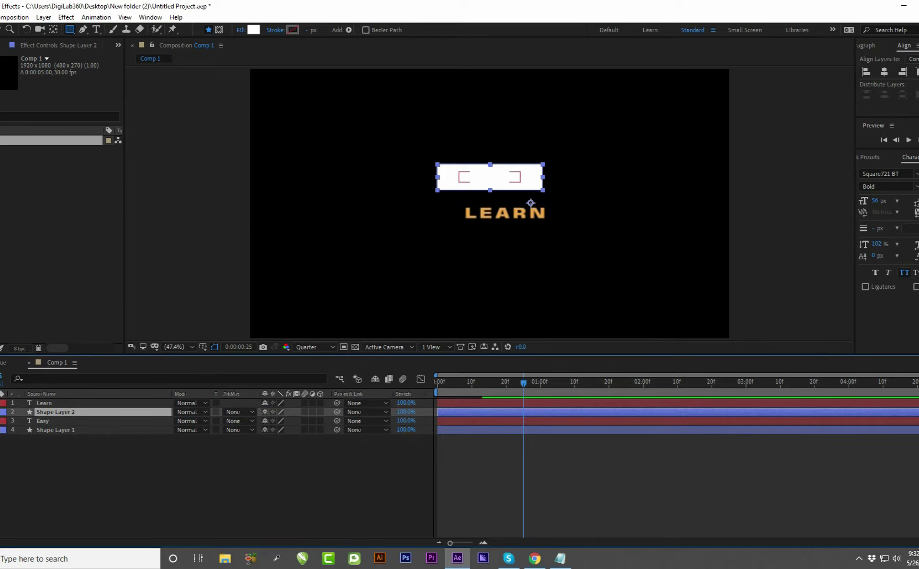
Change the LEARN text's fill colour to blue, 244DB4
click(530, 208)
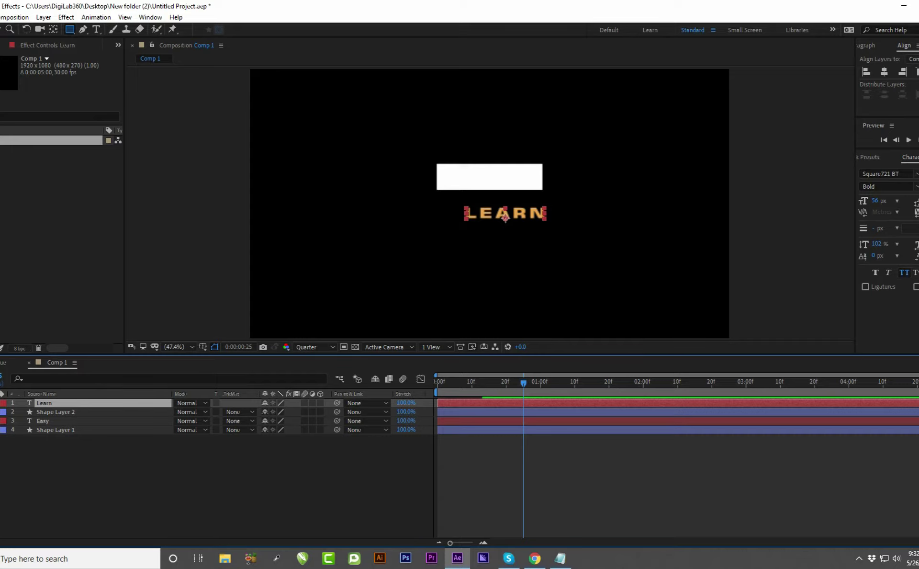
key(v)
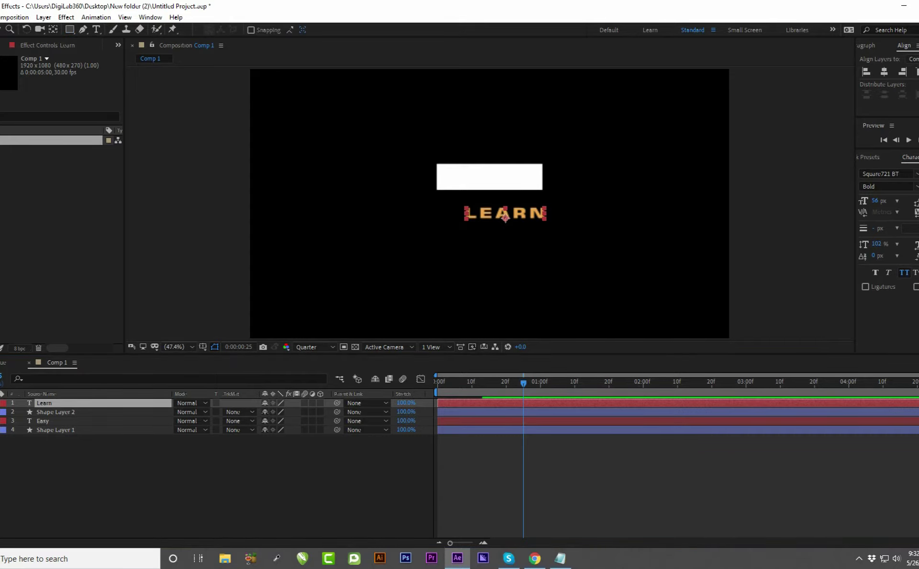
double_click(505, 214)
click(918, 179)
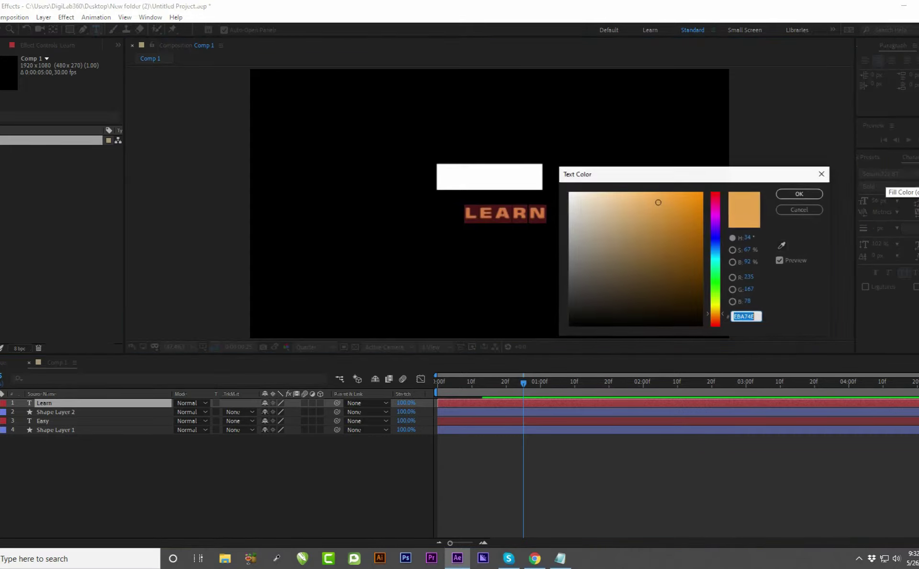
drag(715, 261, 715, 239)
mouse_move(674, 214)
mouse_down()
mouse_move(673, 200)
mouse_move(669, 225)
mouse_move(715, 238)
mouse_move(669, 227)
mouse_move(676, 231)
mouse_up()
click(715, 243)
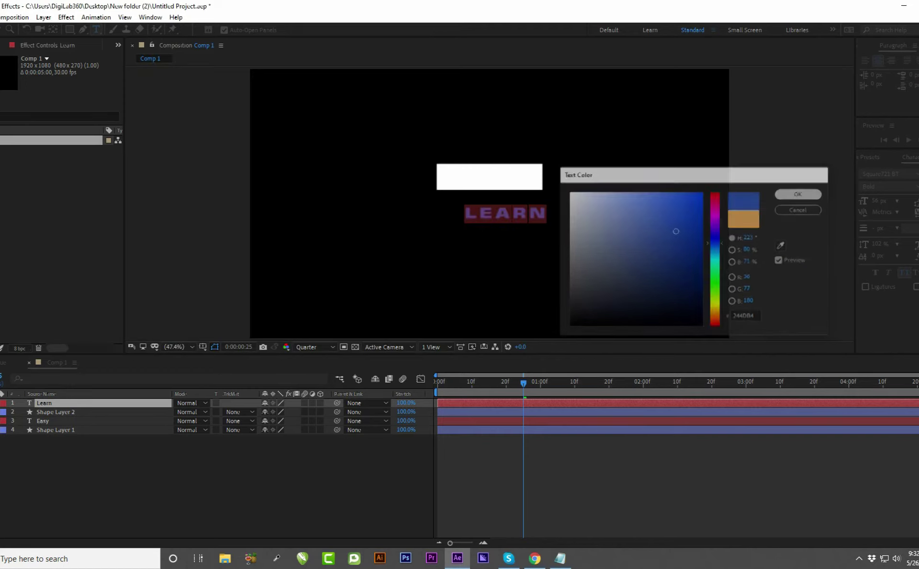
click(800, 194)
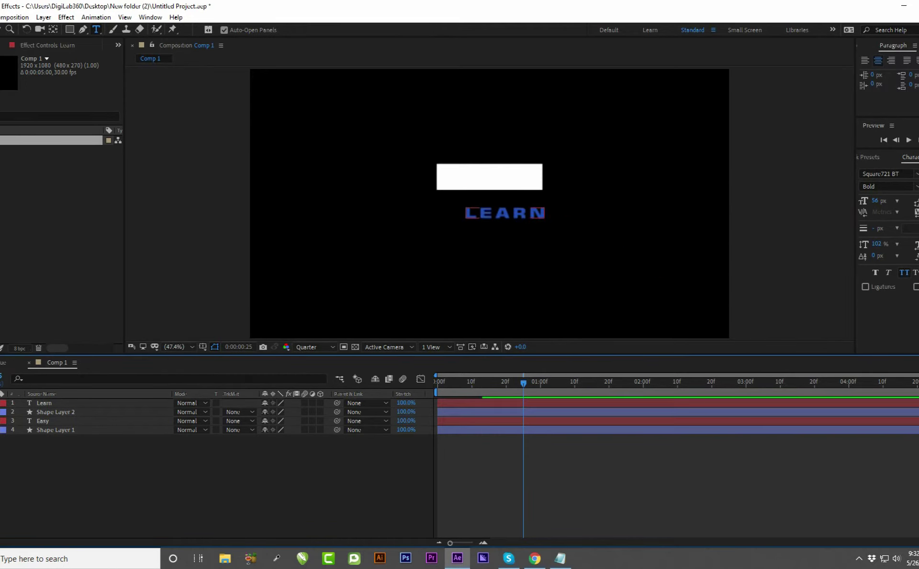
Move Shape Layer 2 down behind the LEARN text, offset from the EASY box, to Position about 1263.6, 678
click(44, 403)
click(56, 411)
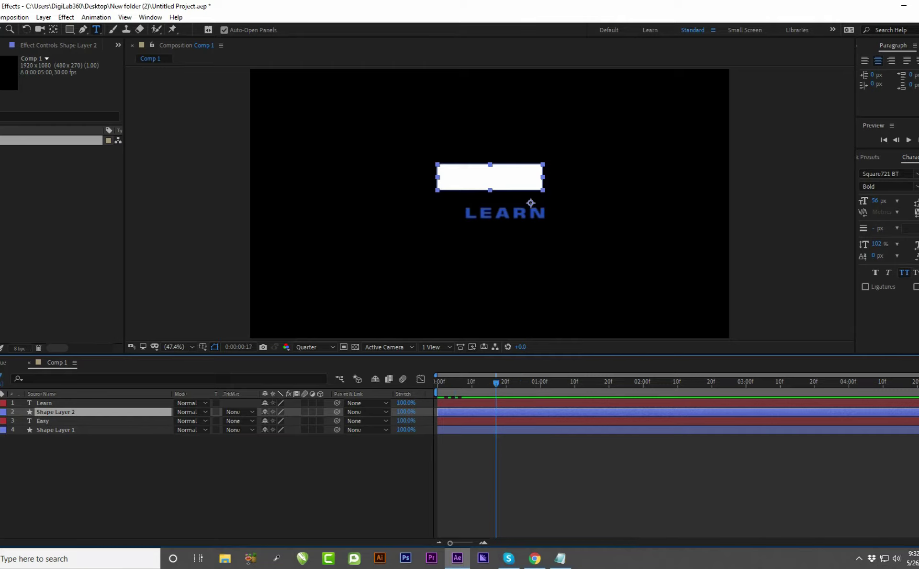
key(p)
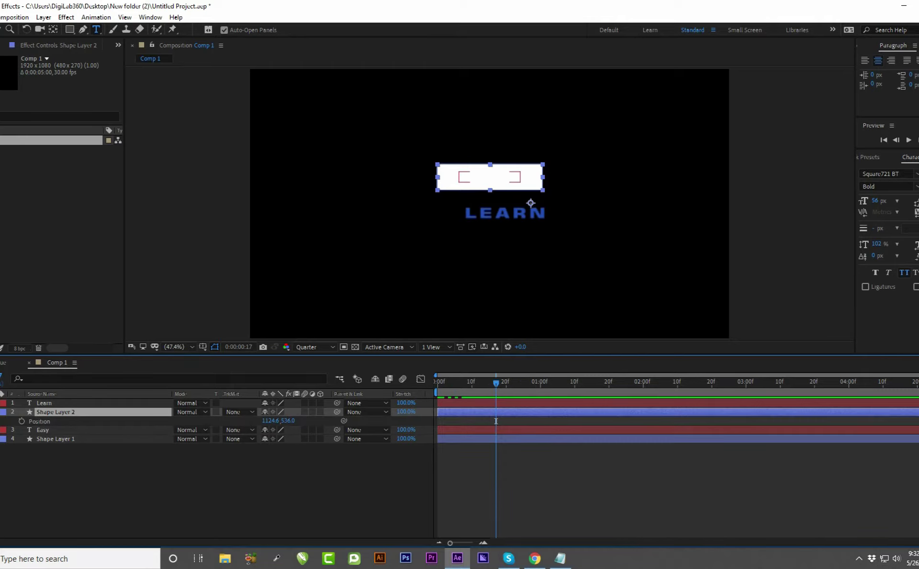
drag(530, 203, 545, 238)
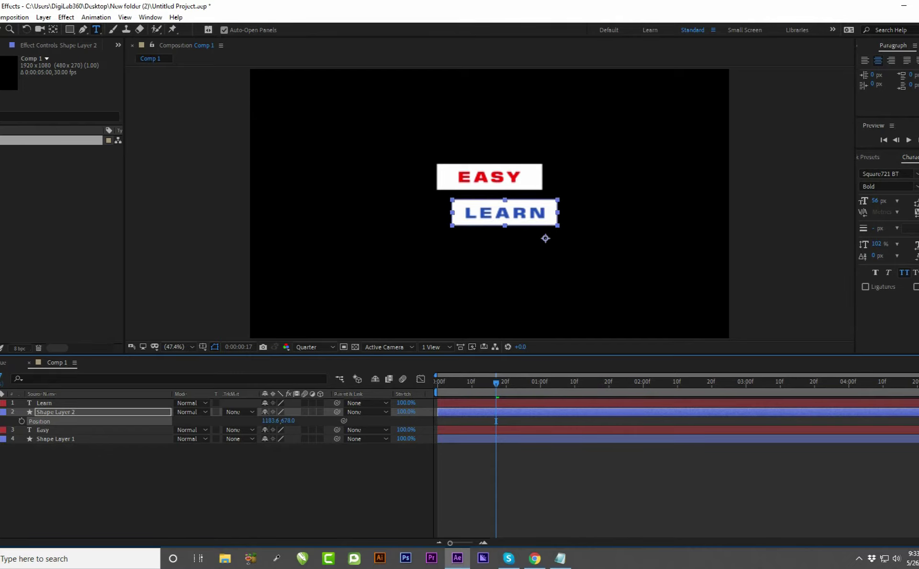
key(Left)
drag(545, 238, 565, 238)
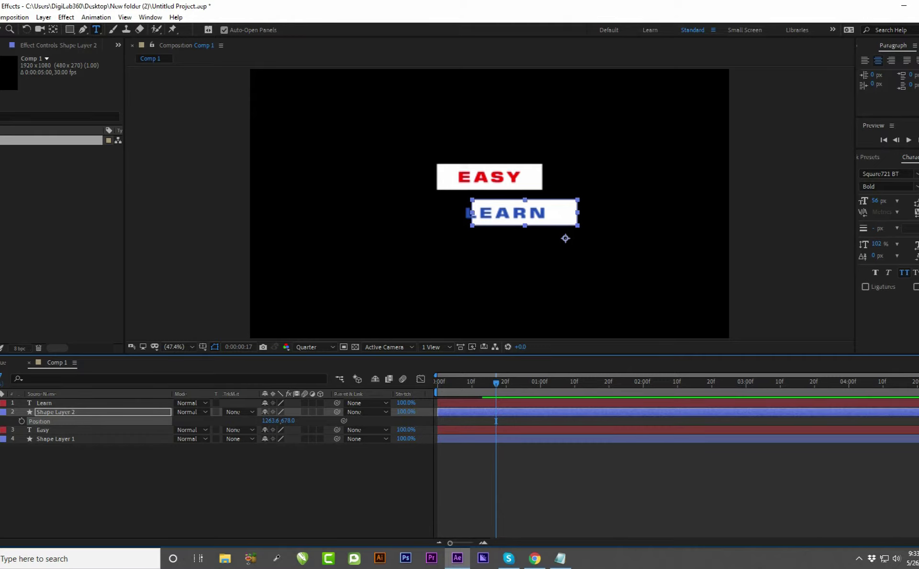
Move the LEARN text to Position about 1099, 597, centred on its white rectangle, and preview both reveals from the first frame
click(489, 181)
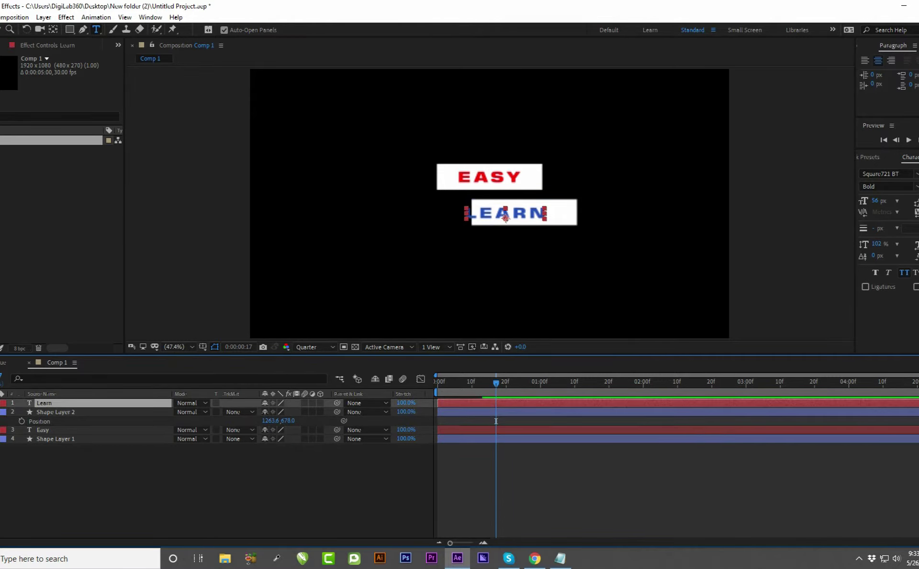
key(p)
drag(505, 218, 525, 218)
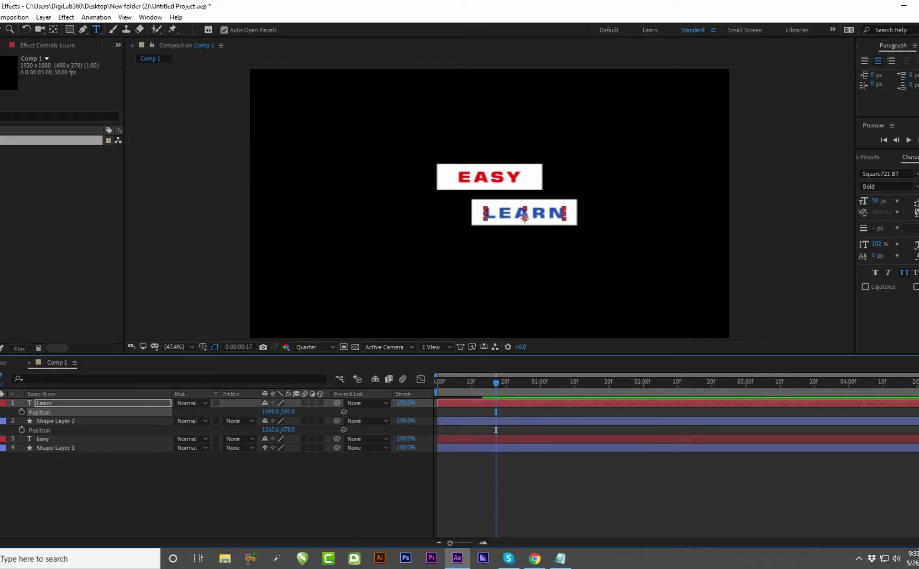
click(337, 474)
drag(495, 383, 437, 383)
key(space)
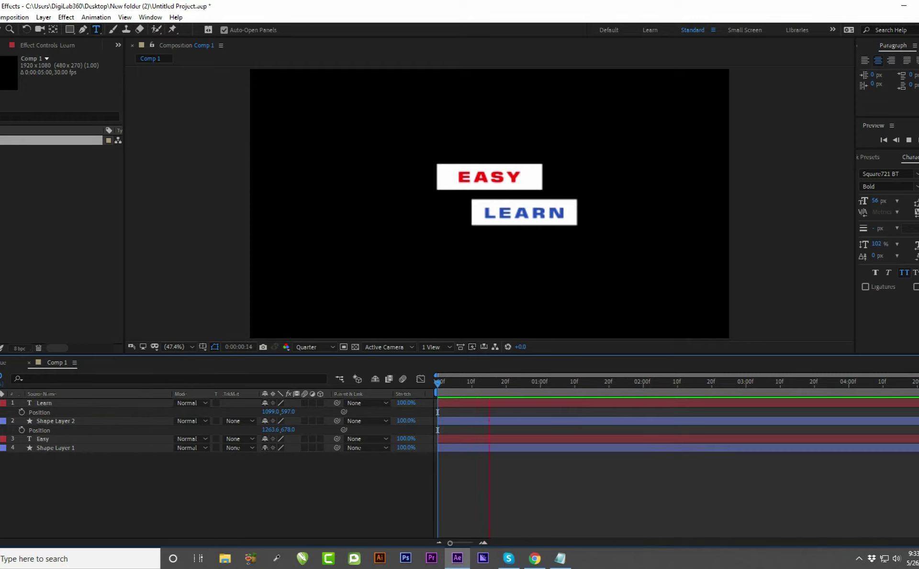
key(space)
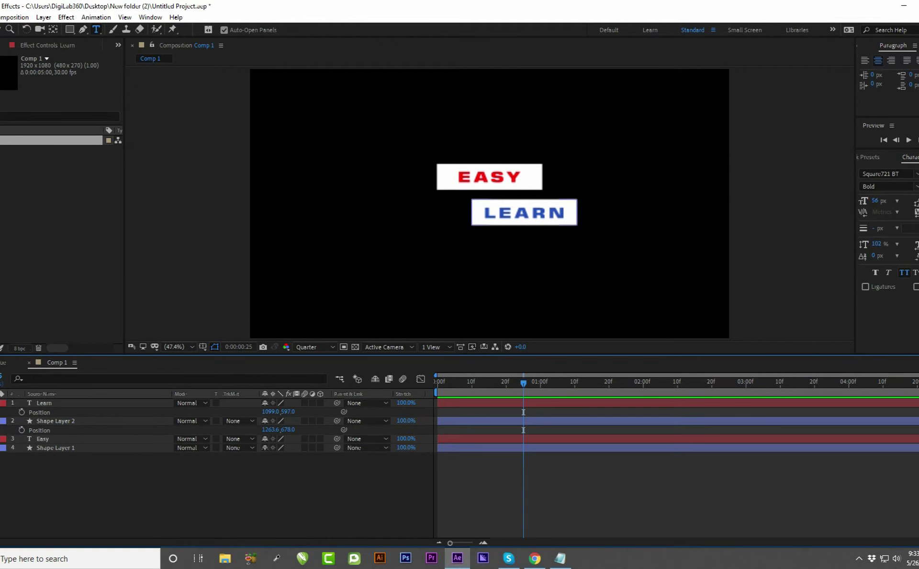
Delete Shape Layer 2, the white rectangle behind LEARN
click(39, 413)
drag(449, 383, 437, 383)
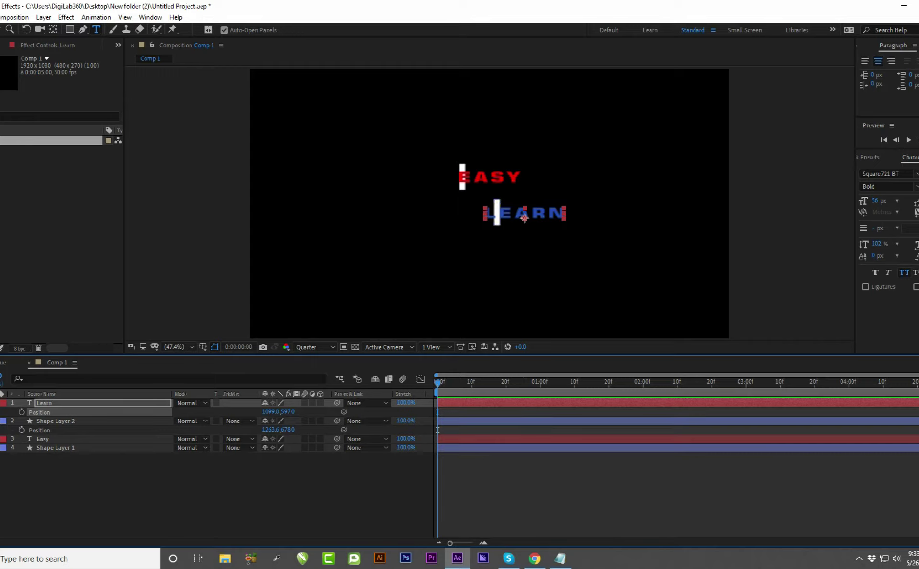
click(42, 439)
click(39, 413)
click(55, 421)
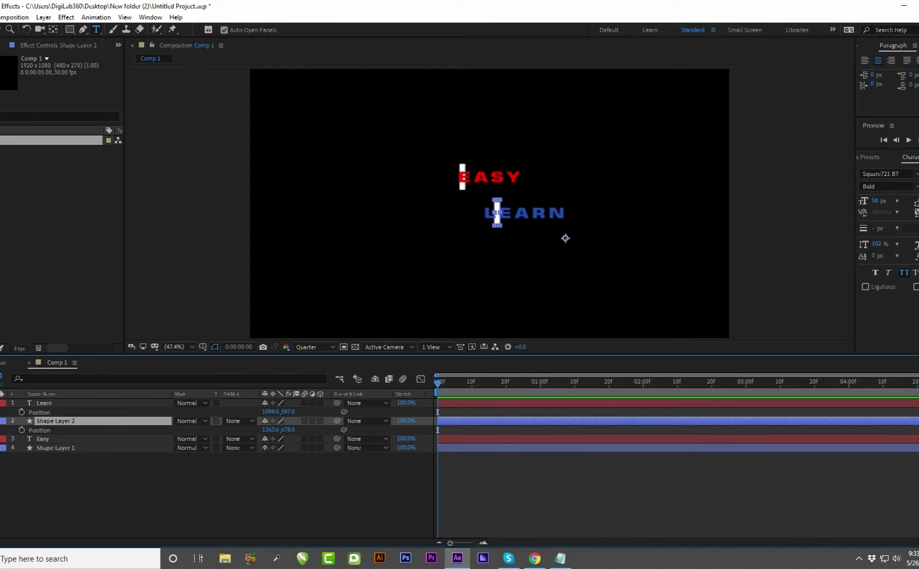
key(Delete)
Set the width of Shape Layer 1's Rectangle Path 1 Size to 0 at the first frame
click(55, 429)
mouse_move(438, 383)
mouse_down()
mouse_move(458, 383)
mouse_move(438, 383)
mouse_up()
key(space)
key(space)
click(1, 430)
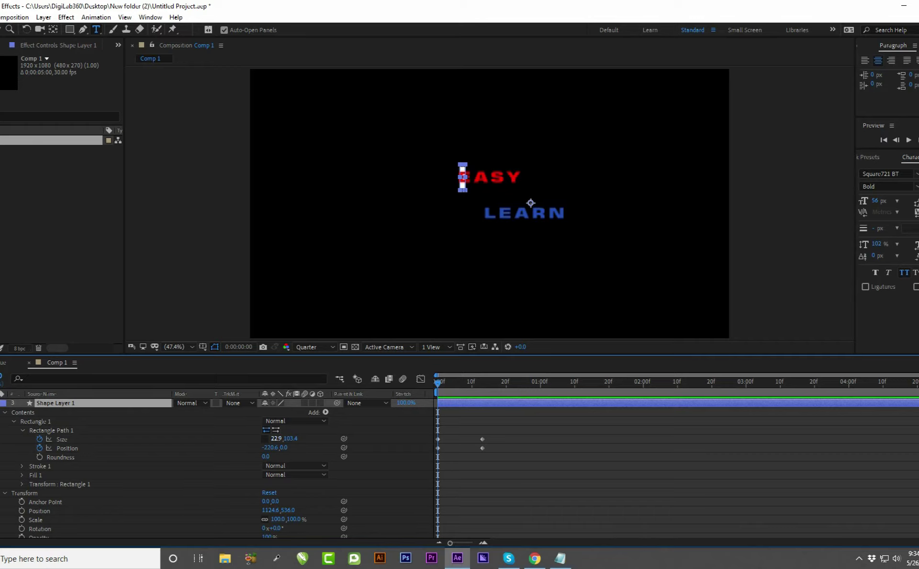
text(0)
key(Return)
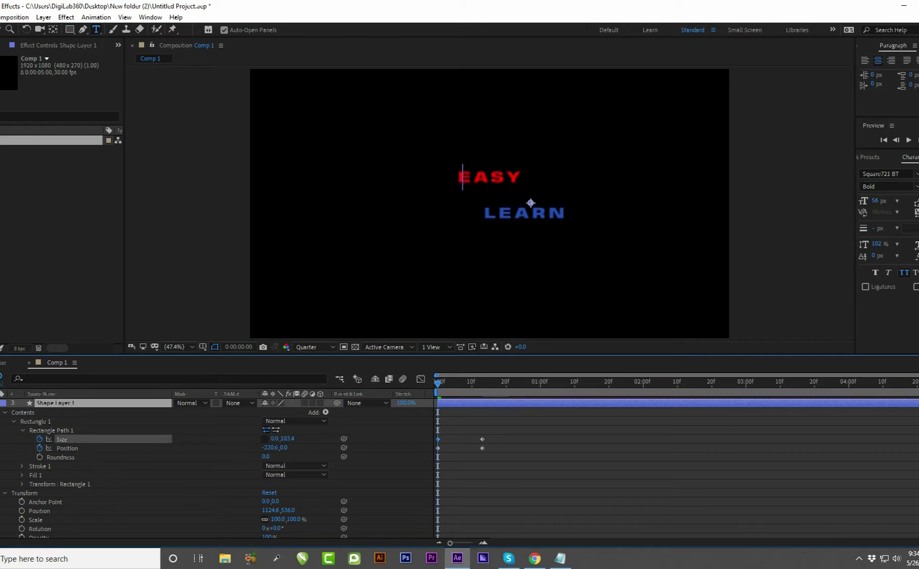
Set Rectangle Path 1's first Position keyframe to about -259.6, 0, just before the E of EASY, and preview
drag(273, 448, 253, 447)
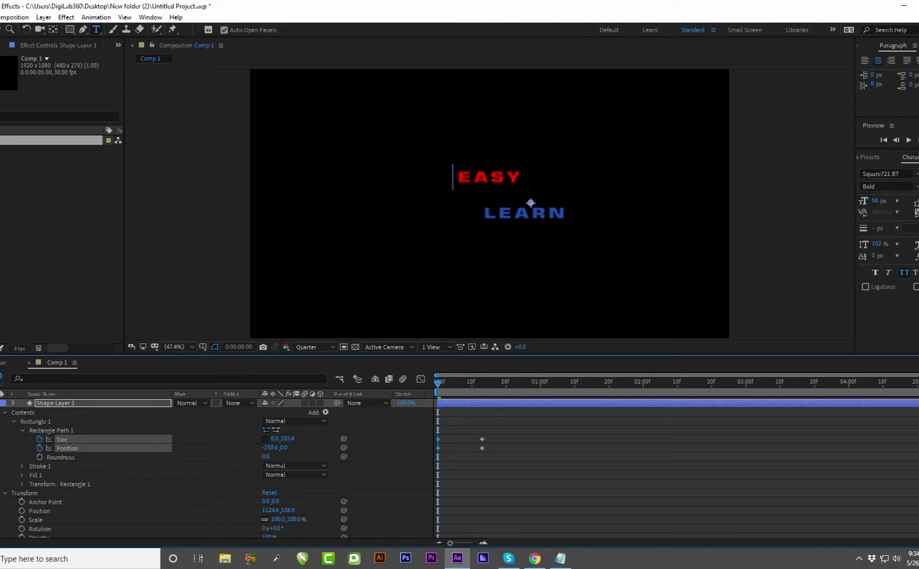
key(space)
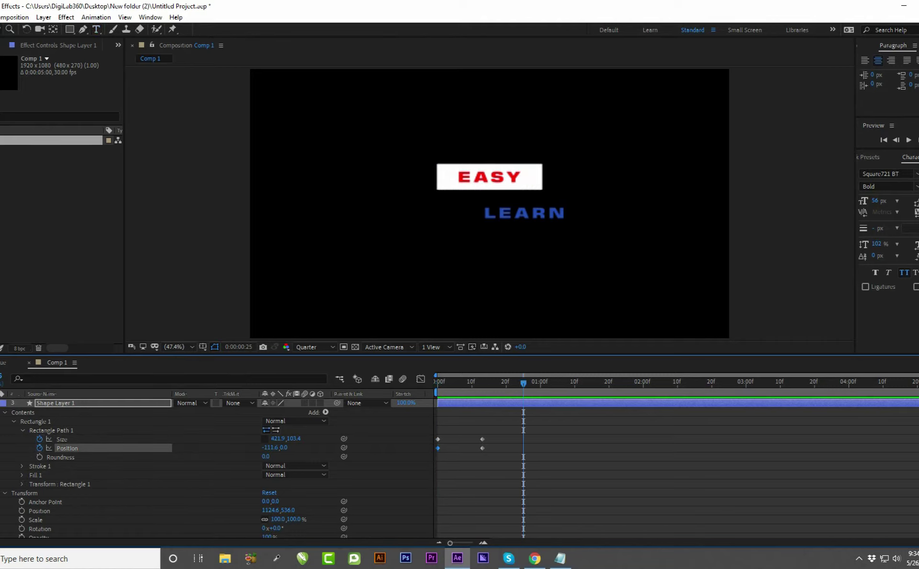
key(space)
Step frame by frame through the opening frames to examine how the rectangle's starting edge moves as it grows
key(Page_Down)
key(Page_Down)
key(Page_Down)
key(Page_Down)
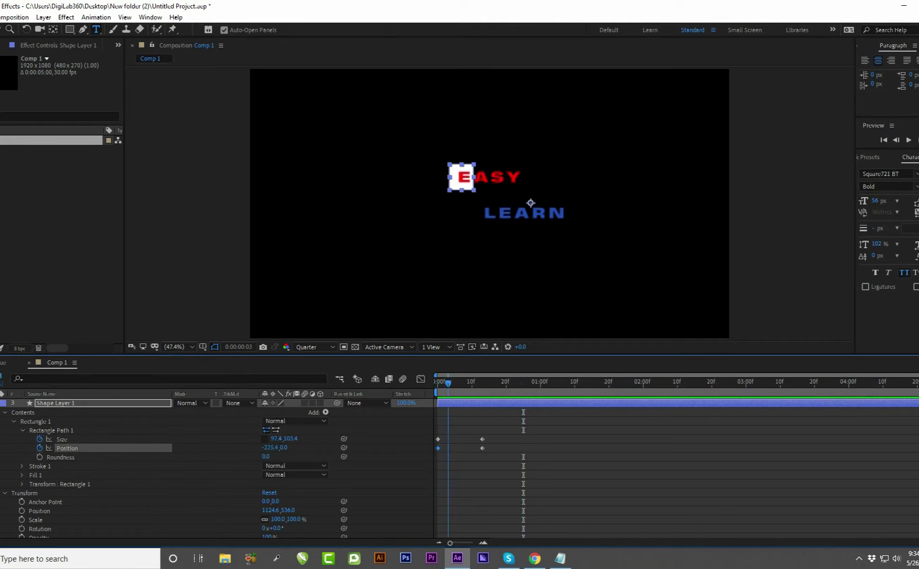
key(Home)
key(Page_Down)
key(Page_Down)
key(Page_Down)
key(Home)
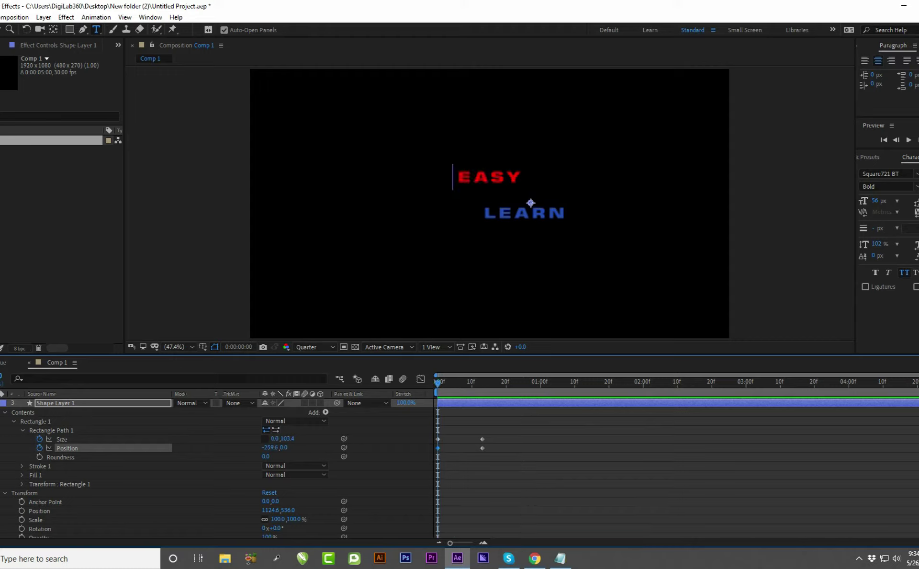
Set Rectangle Path 1's first Position keyframe to about -246.6, 0 and preview the reveal
drag(269, 447, 278, 448)
key(space)
Try a Rectangle Path 1 Position of about -41.6, 0 at frame 13, preview it, and undo the change
drag(520, 382, 483, 383)
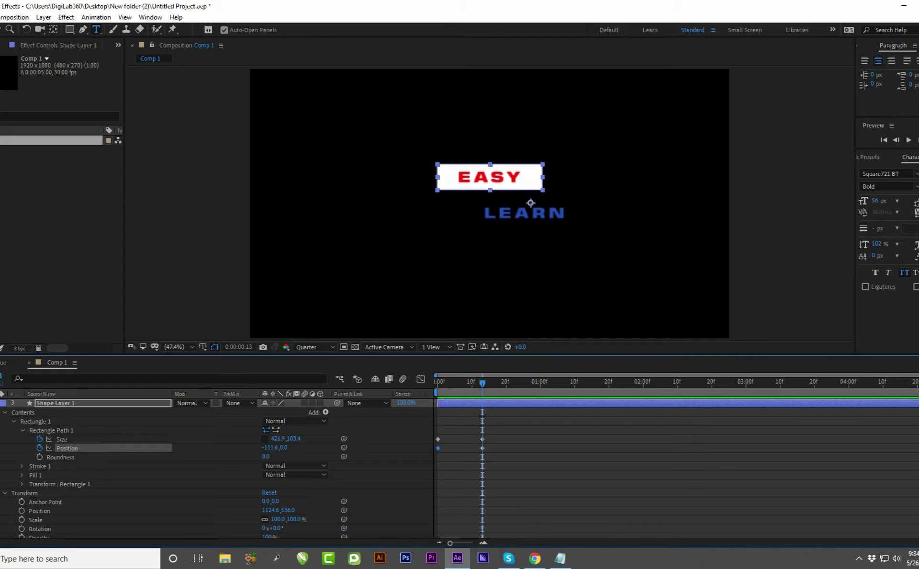
drag(270, 447, 304, 447)
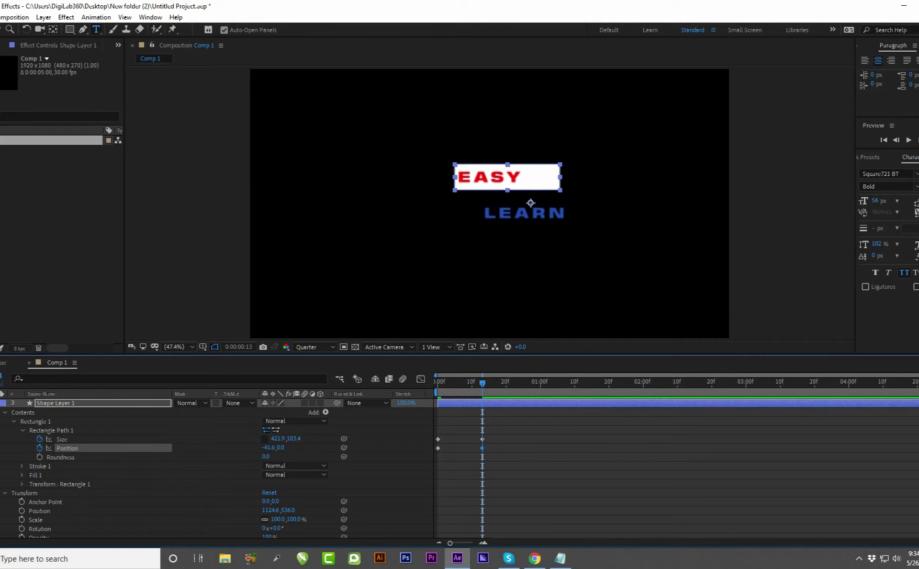
key(space)
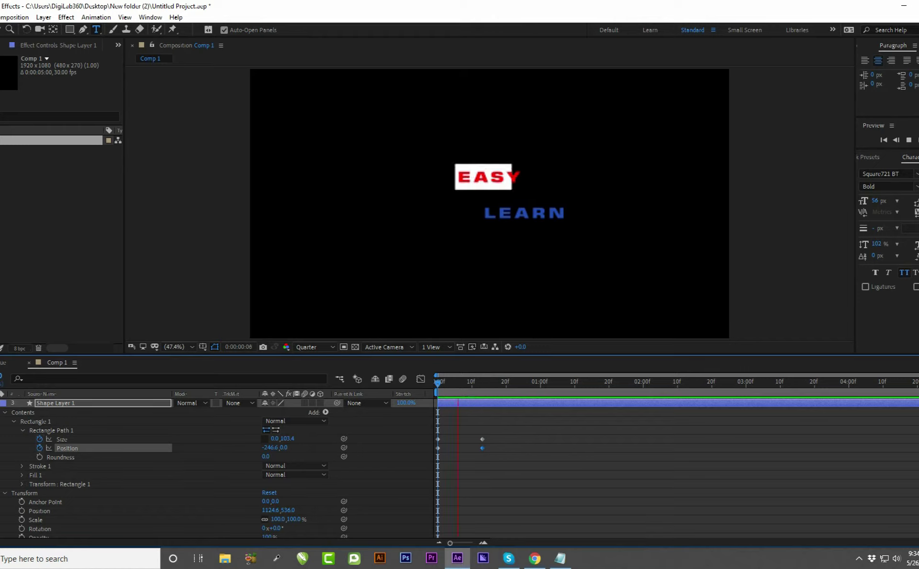
key(ctrl+z)
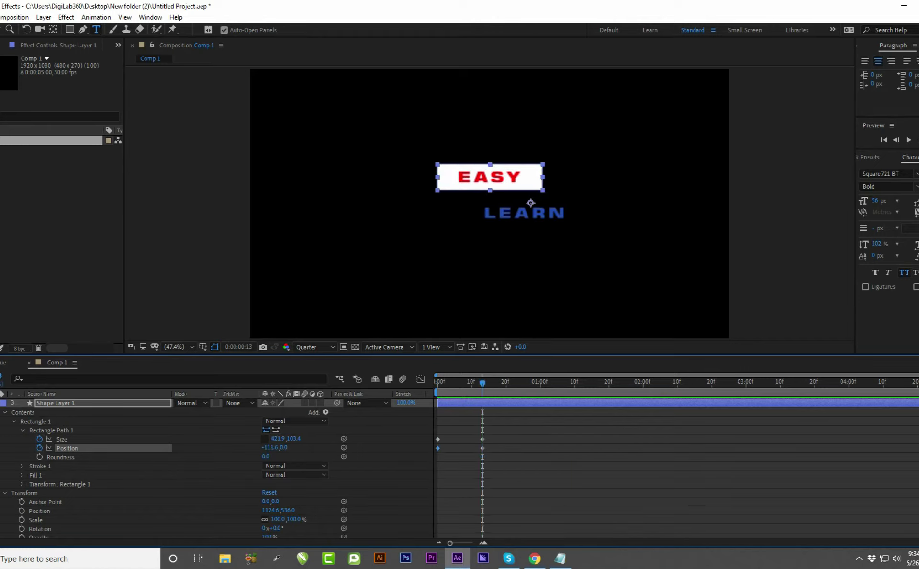
Preview the EASY reveal, duplicate Shape Layer 1, and place the copy between the Learn and Easy layers
key(space)
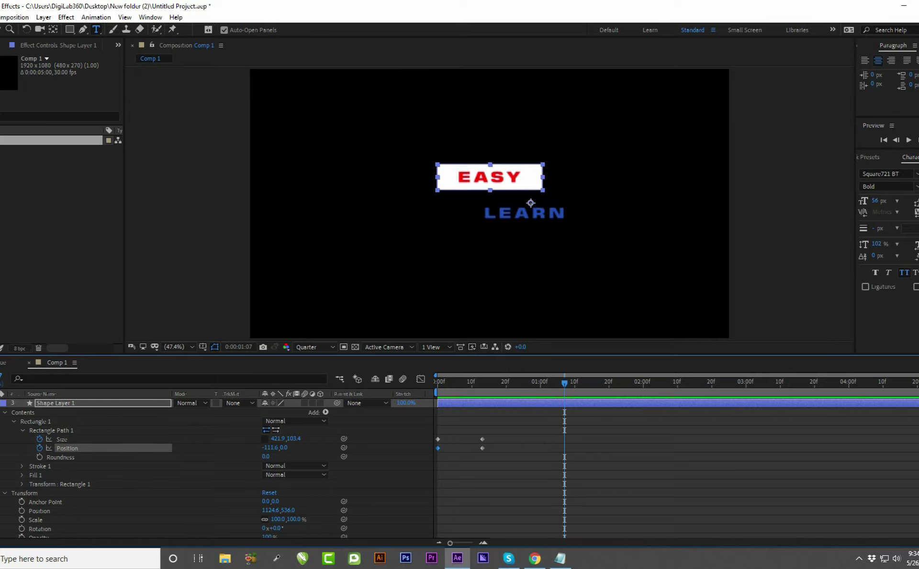
key(space)
key(space)
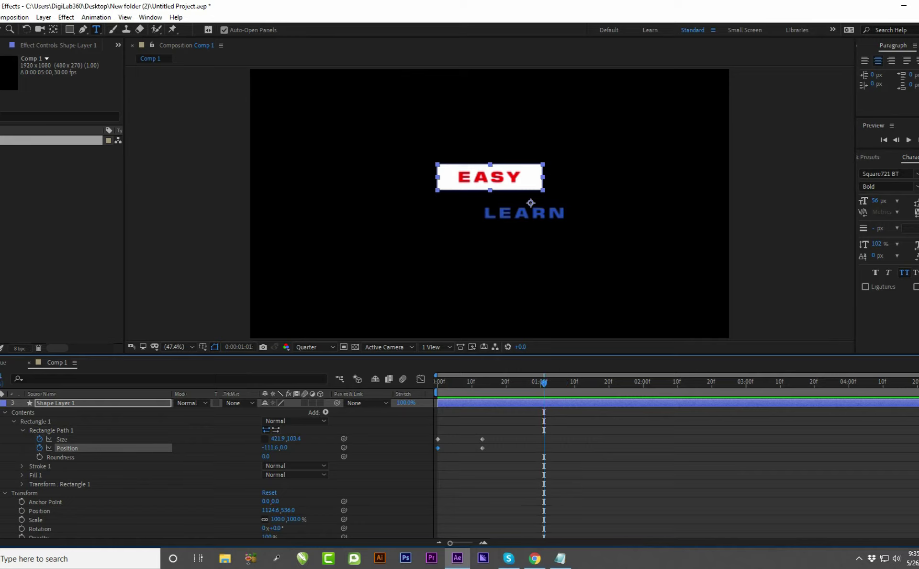
key(ctrl+shift+a)
click(0, 402)
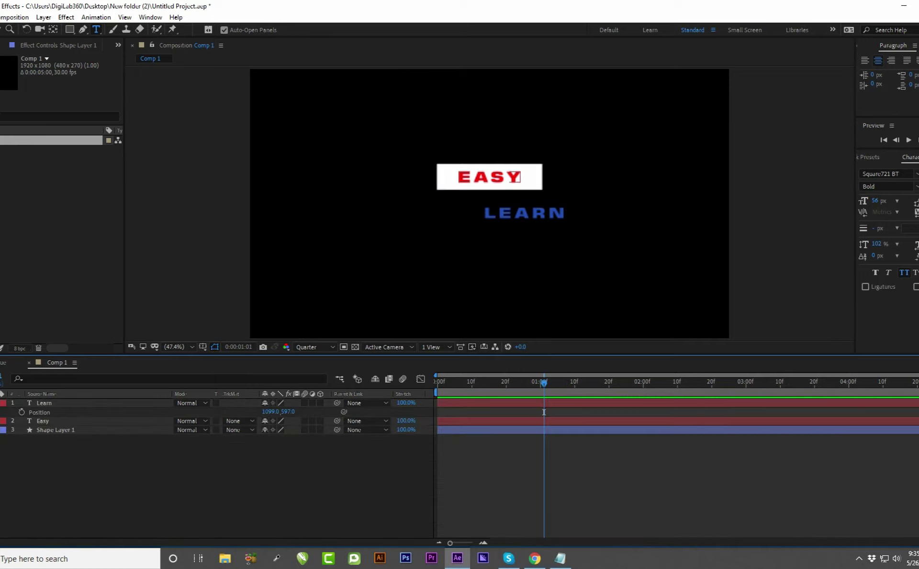
click(0, 402)
click(514, 177)
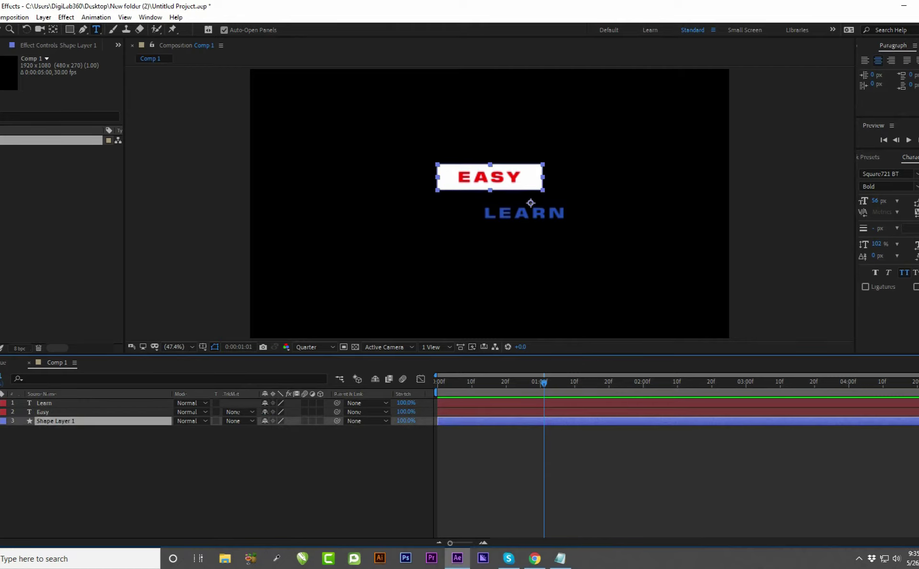
key(ctrl+d)
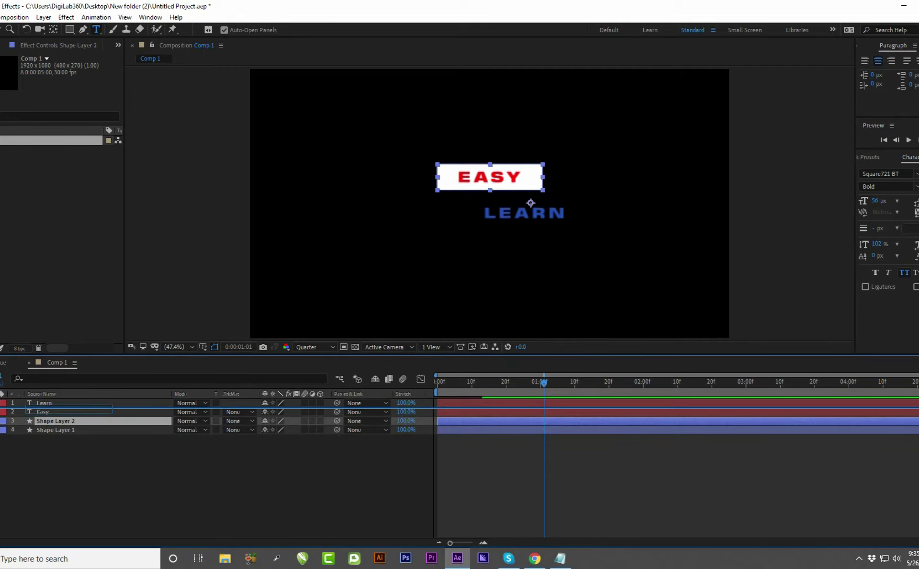
key(ctrl+bracketright)
Move Shape Layer 2 behind the LEARN title at a Position of about 1257.6, 681 and preview the animation
key(p)
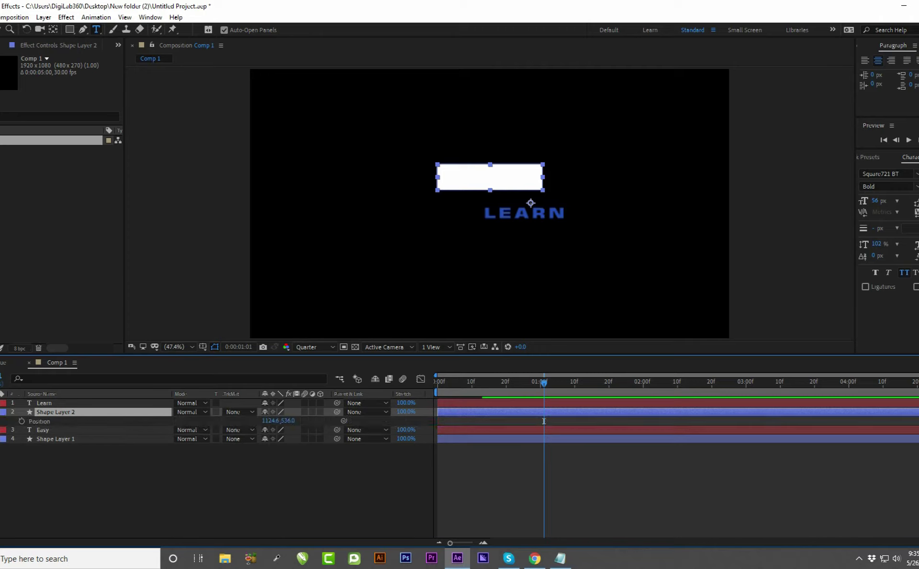
drag(530, 202, 564, 239)
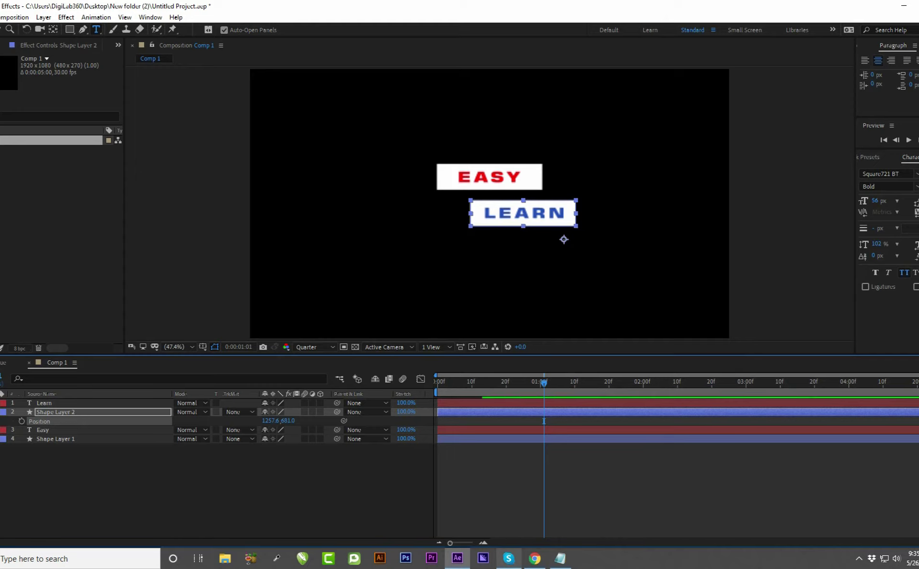
click(369, 474)
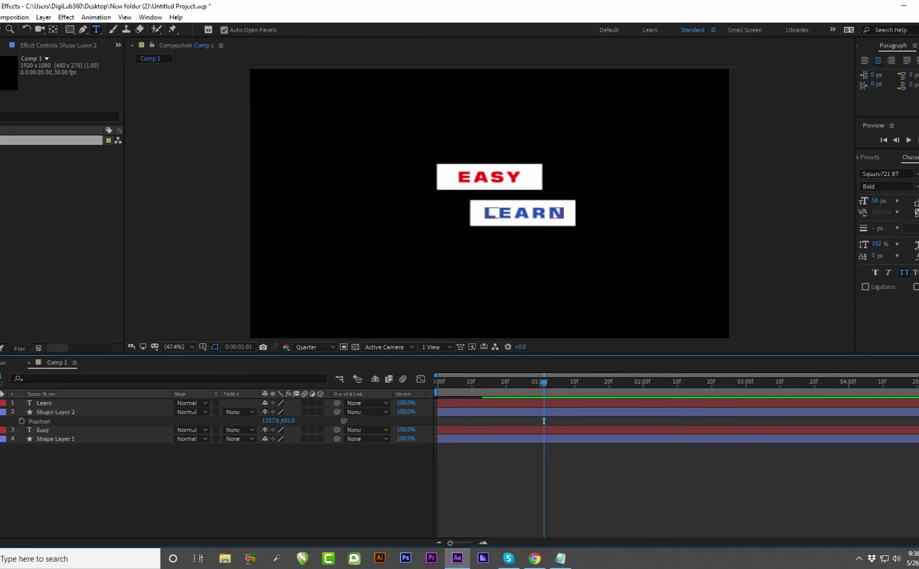
key(Home)
key(space)
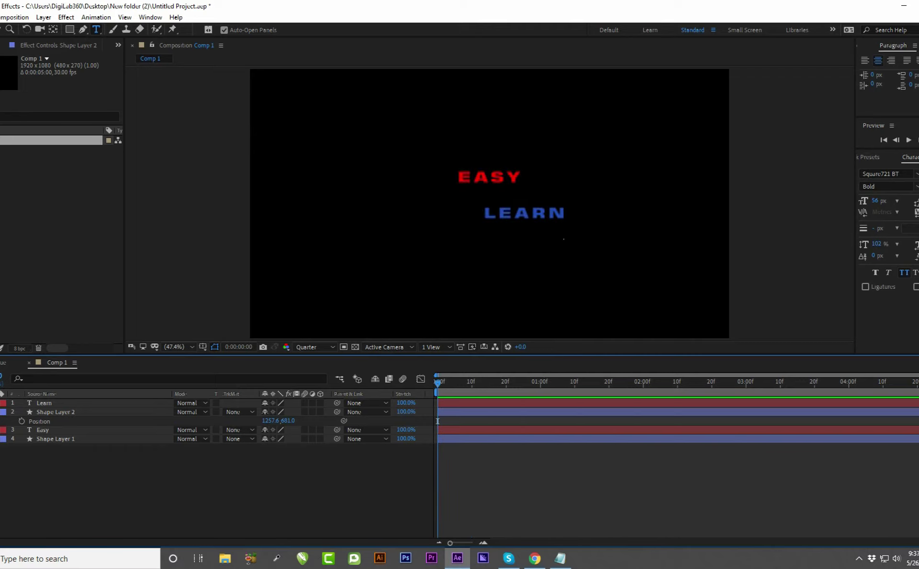
Add a Position text animator to the Easy layer and collapse its Transform group
key(u)
click(438, 421)
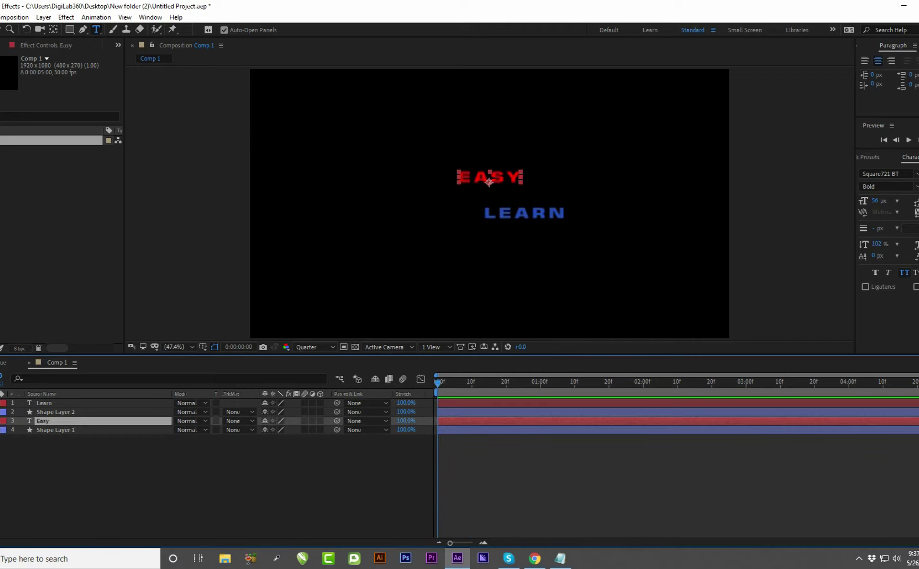
click(0, 420)
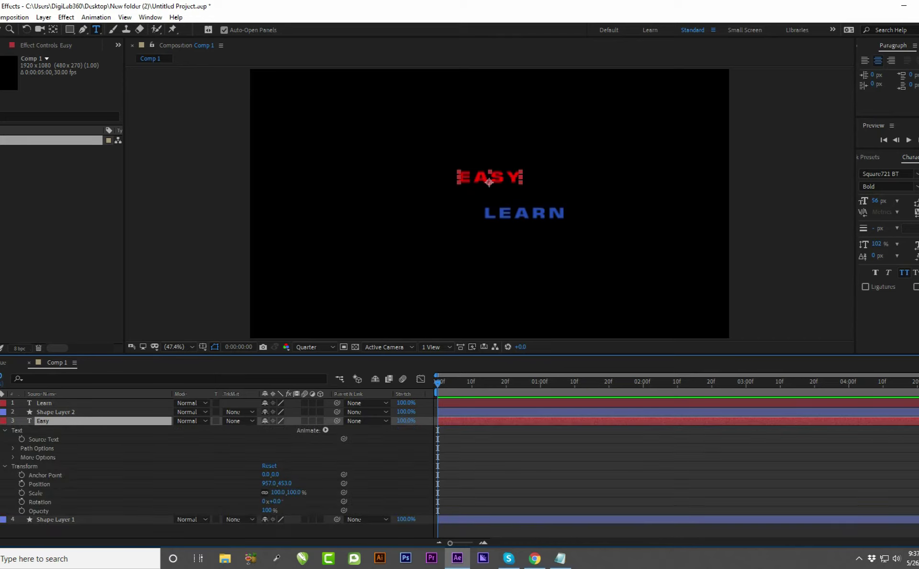
click(325, 430)
click(354, 243)
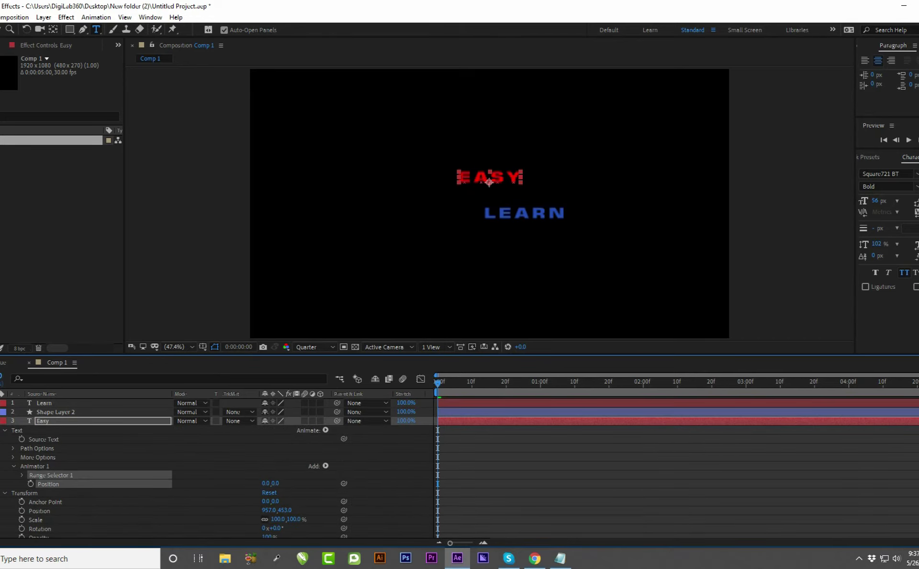
key(ctrl+shift+a)
click(4, 492)
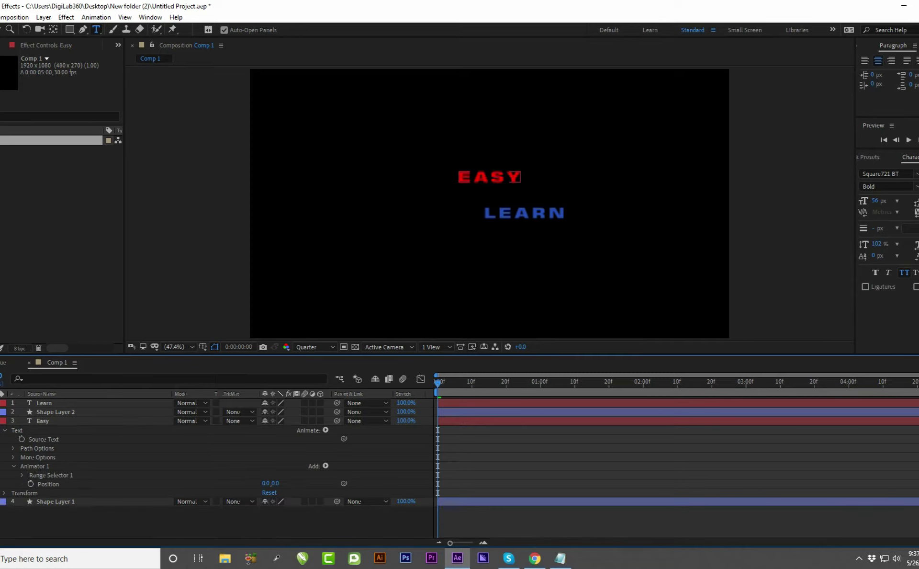
Try an Animator 1 Position of 0, 146 on the Easy layer and undo the change
drag(275, 483, 345, 482)
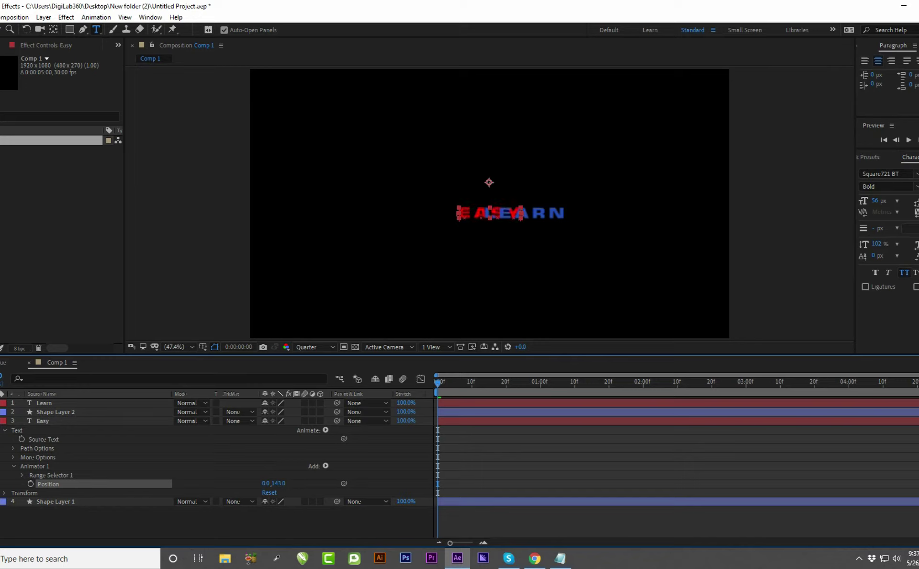
drag(345, 482, 347, 483)
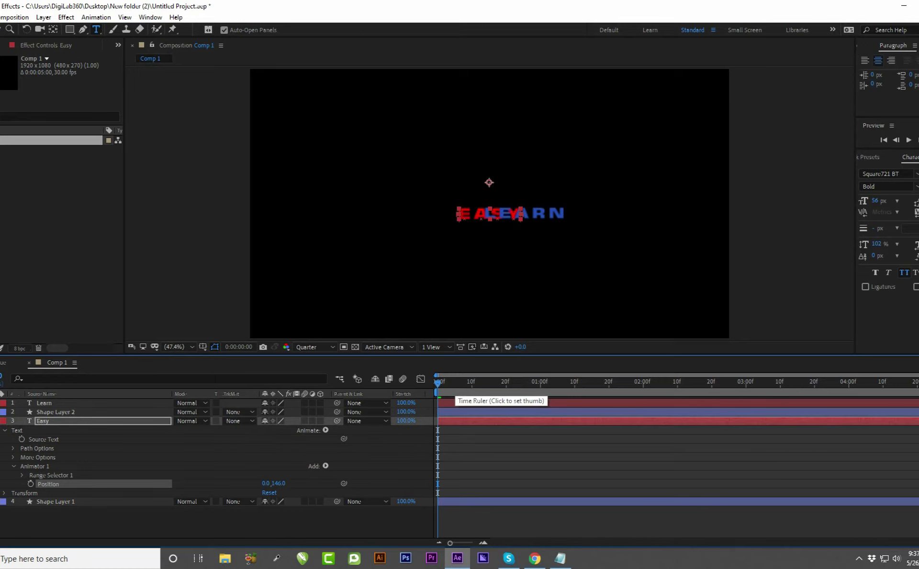
key(ctrl+z)
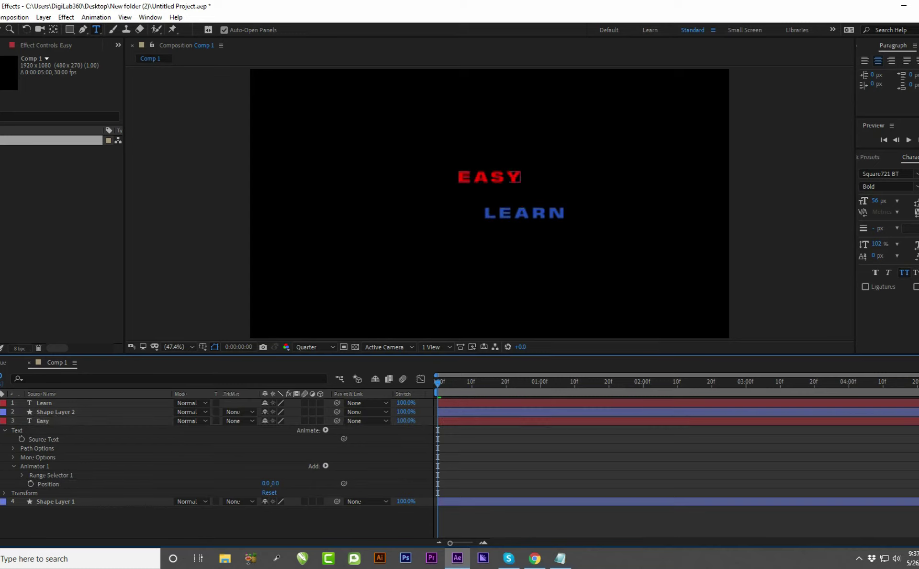
Set the Easy animator's Position to 0, 143 and keyframe Range Selector 1's Start at 0% on the first frame
drag(275, 483, 344, 483)
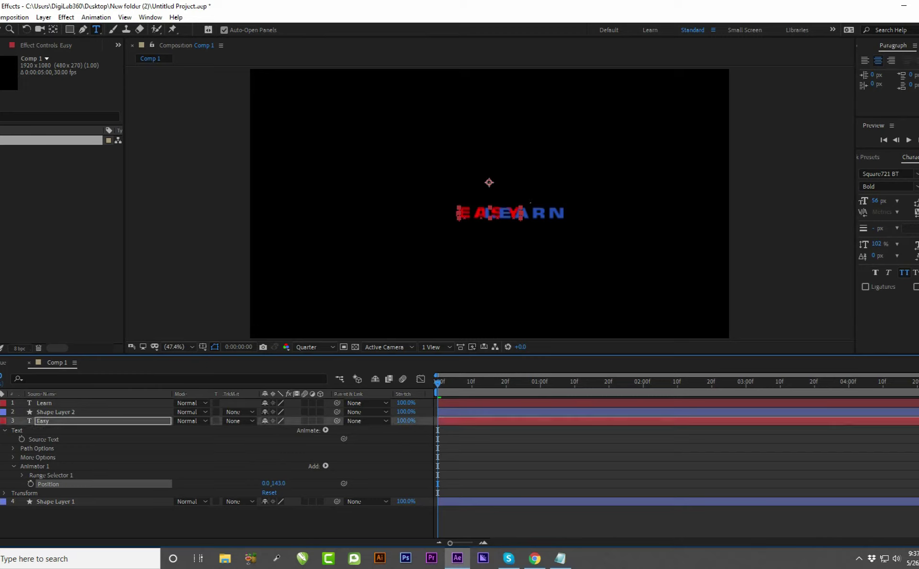
click(22, 475)
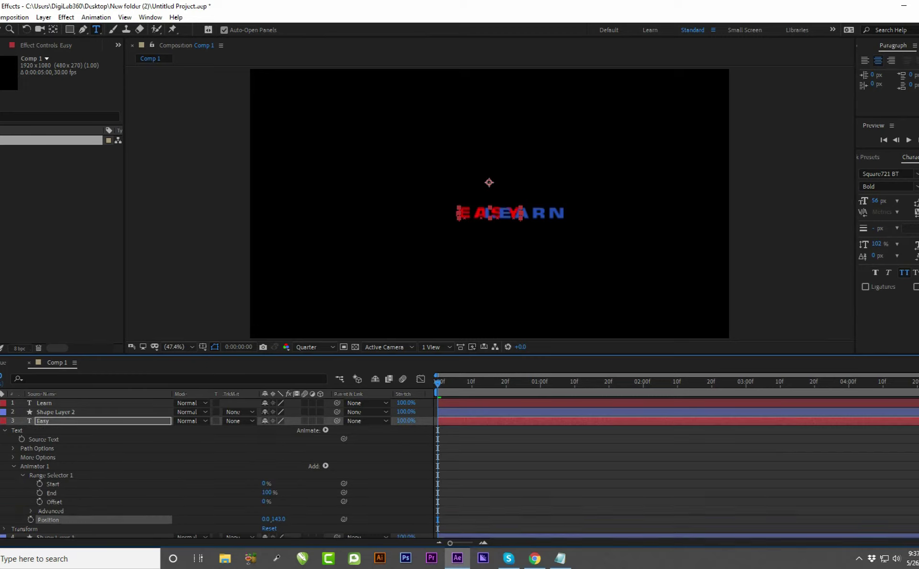
click(40, 483)
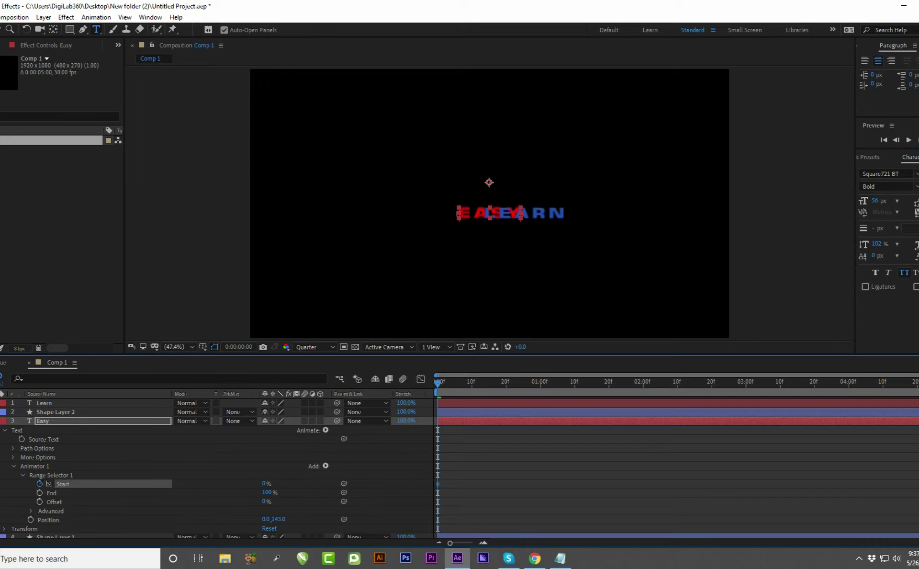
Keyframe the Easy layer's Range Selector Start at 100% at about frame 19 and preview the text reveal
key(space)
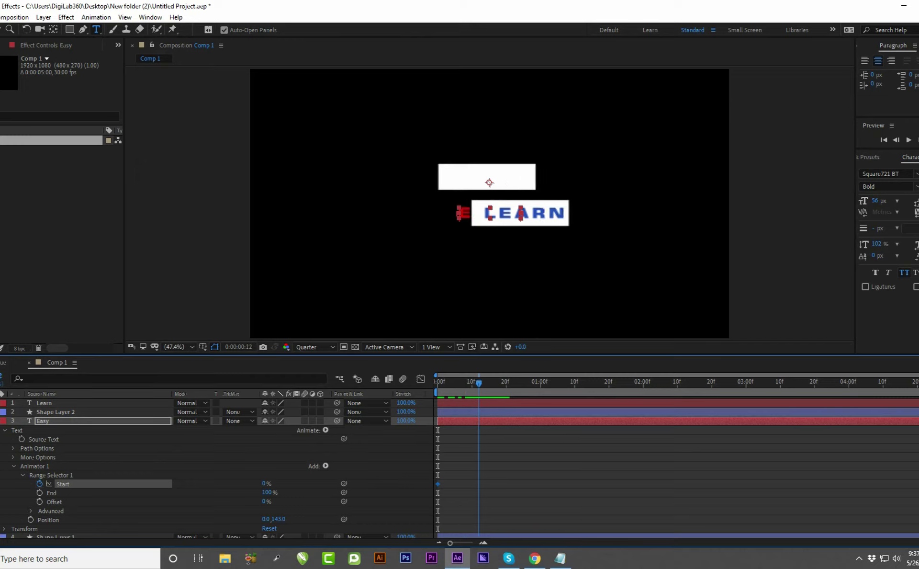
drag(265, 484, 317, 484)
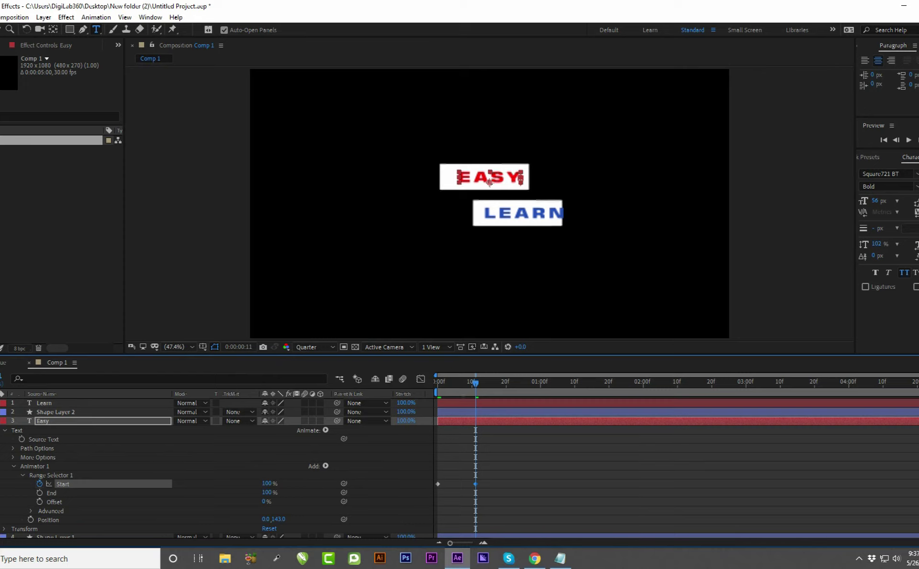
key(space)
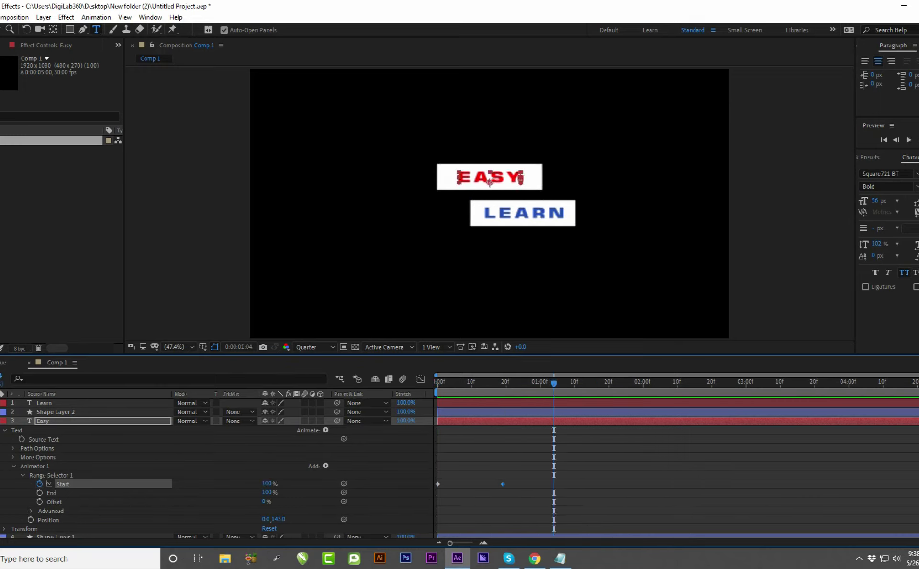
key(space)
Try copying Easy's Range Selector 1 and animator Position onto the Learn layer, and undo the paste
key(u)
click(56, 430)
click(43, 421)
key(u)
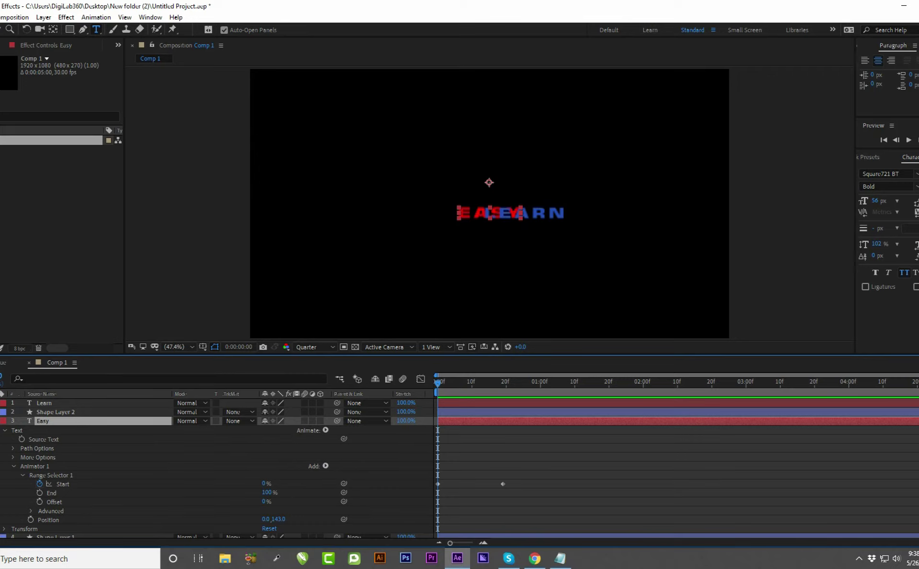
click(51, 474)
ctrl+click(49, 520)
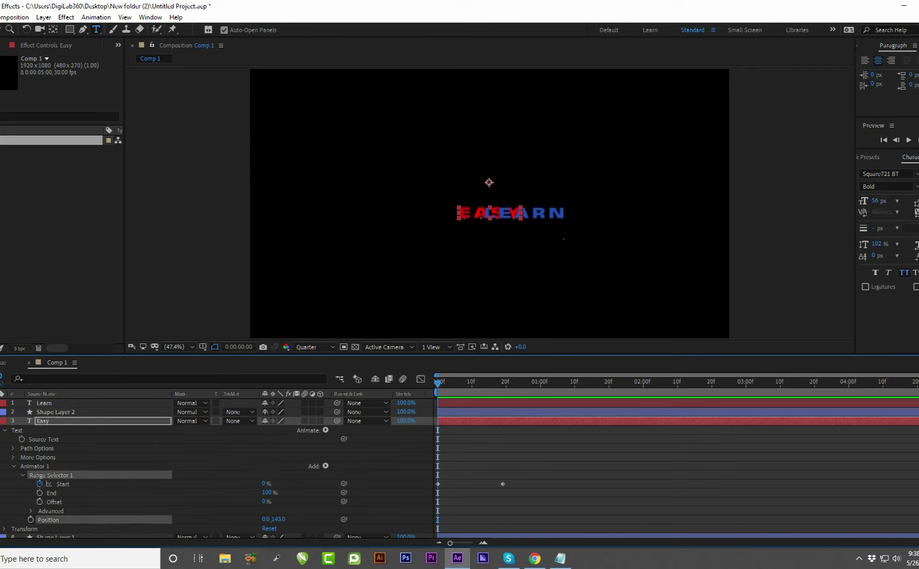
click(45, 403)
key(ctrl+v)
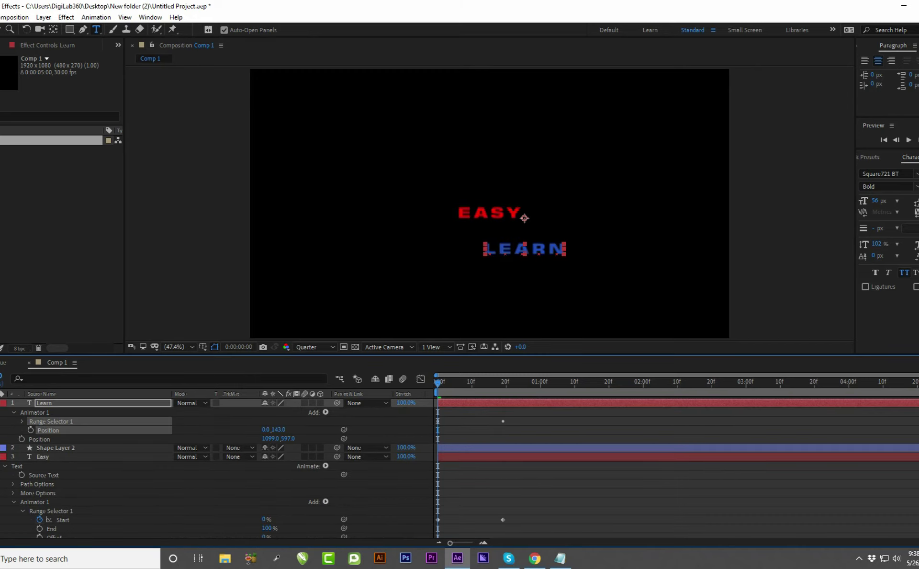
key(ctrl+z)
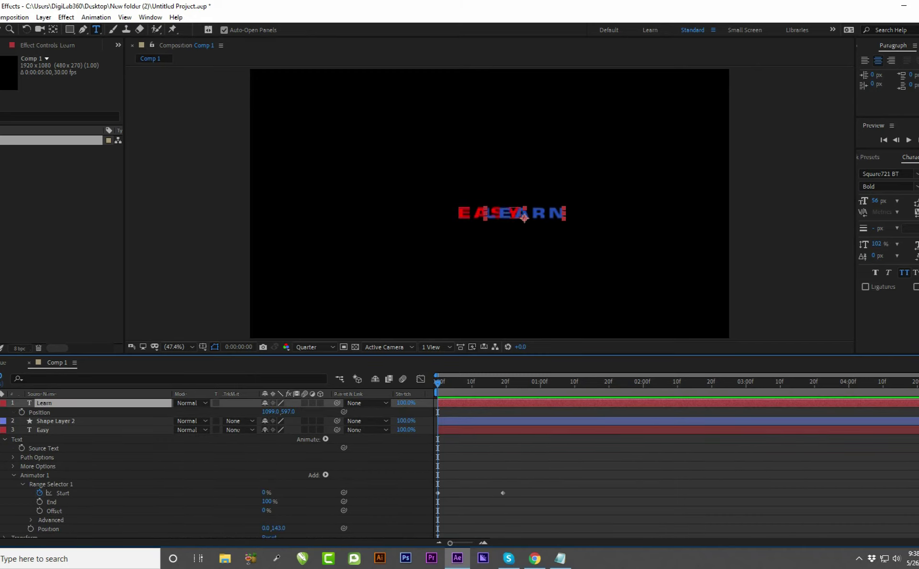
Apply Easy Ease to both Range Selector Start keyframes on the Easy layer
drag(538, 482, 436, 498)
right_click(500, 491)
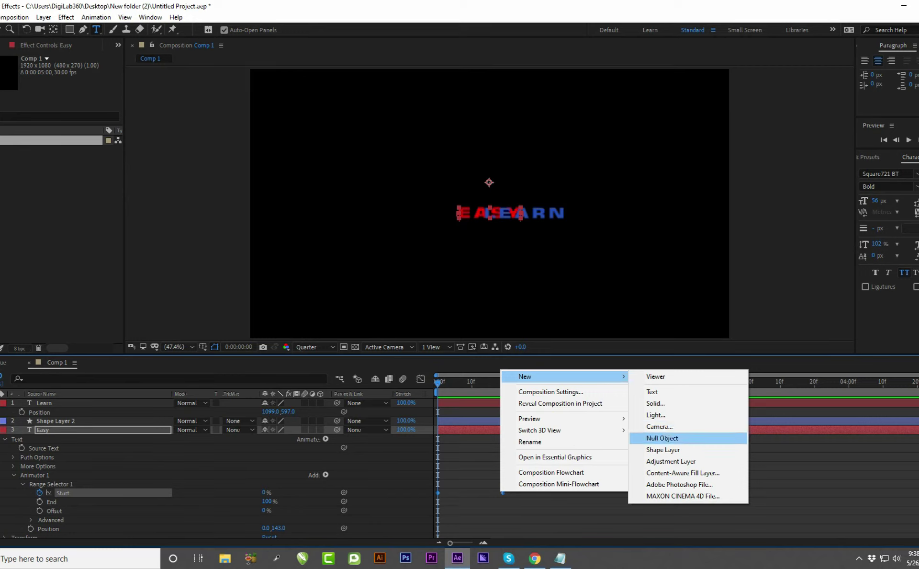
click(484, 467)
drag(529, 487, 436, 498)
right_click(502, 492)
mouse_move(546, 484)
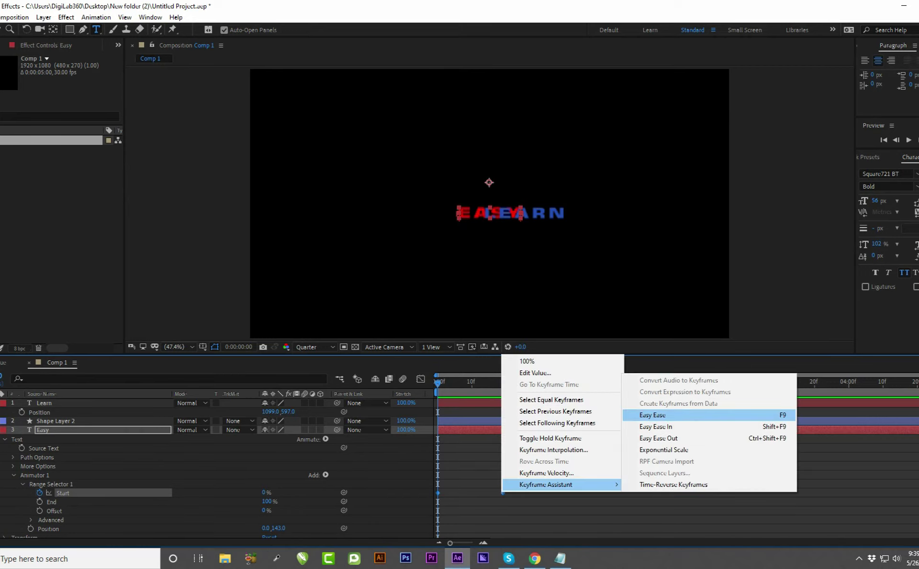
click(641, 412)
click(574, 466)
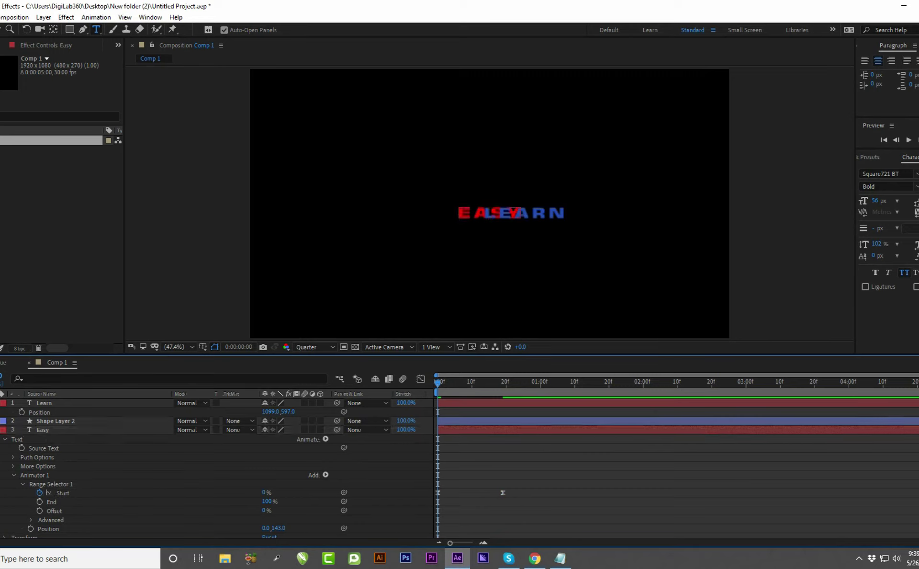
Copy the Easy layer's eased Range Selector 1 and animator Position onto the Learn layer
click(50, 484)
ctrl+click(49, 529)
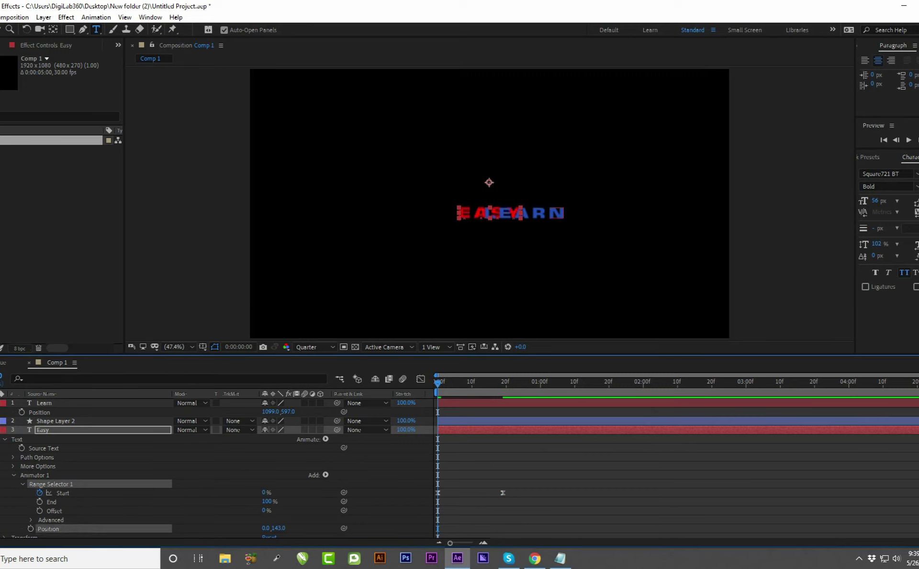
click(44, 403)
key(ctrl+v)
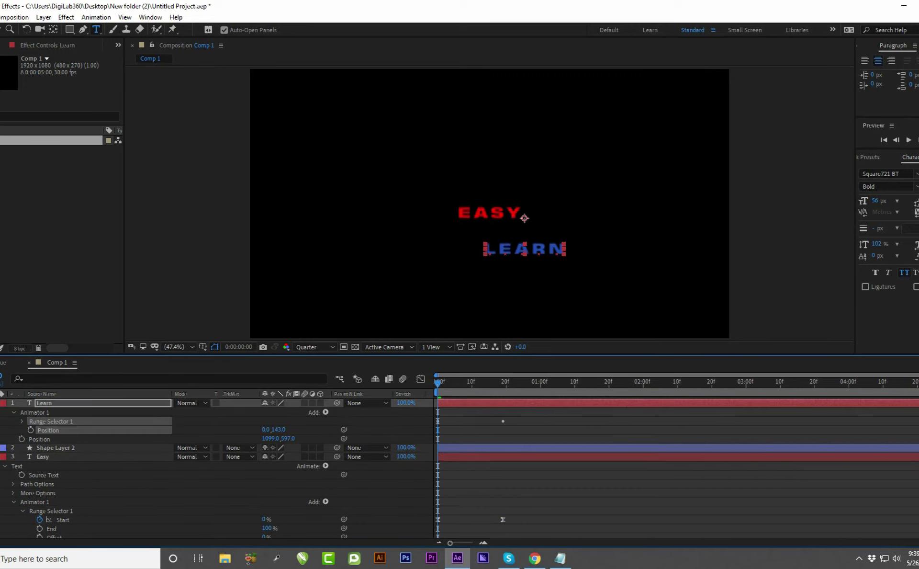
Reveal the keyframed properties of all layers and apply Easy Ease to Shape Layer 2's Size and Position keyframes
click(0, 403)
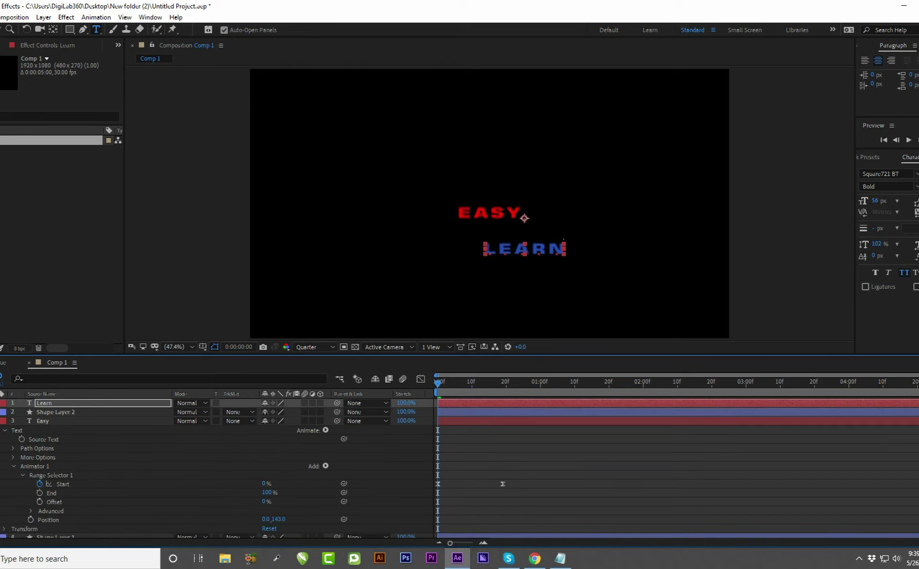
click(0, 420)
key(ctrl+a)
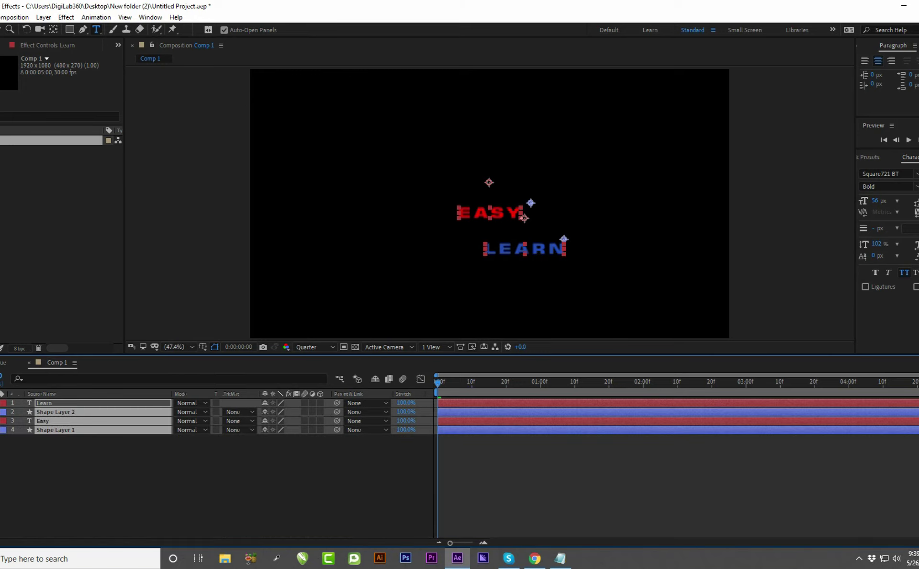
key(u)
drag(500, 450, 435, 436)
right_click(482, 447)
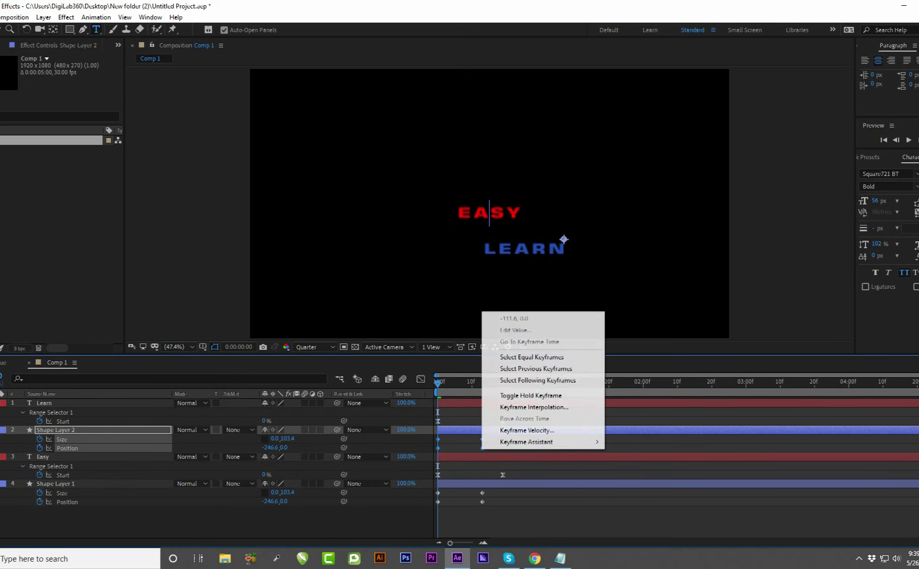
mouse_move(527, 441)
click(633, 476)
Apply Easy Ease to Shape Layer 1's Size and Position keyframes and preview the animation
drag(500, 505, 435, 490)
right_click(437, 501)
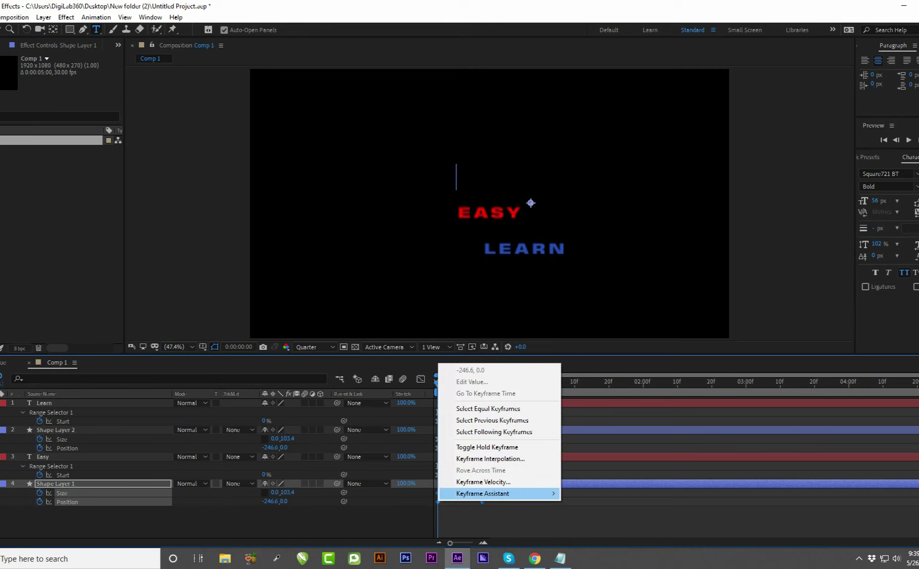
mouse_move(507, 493)
click(598, 424)
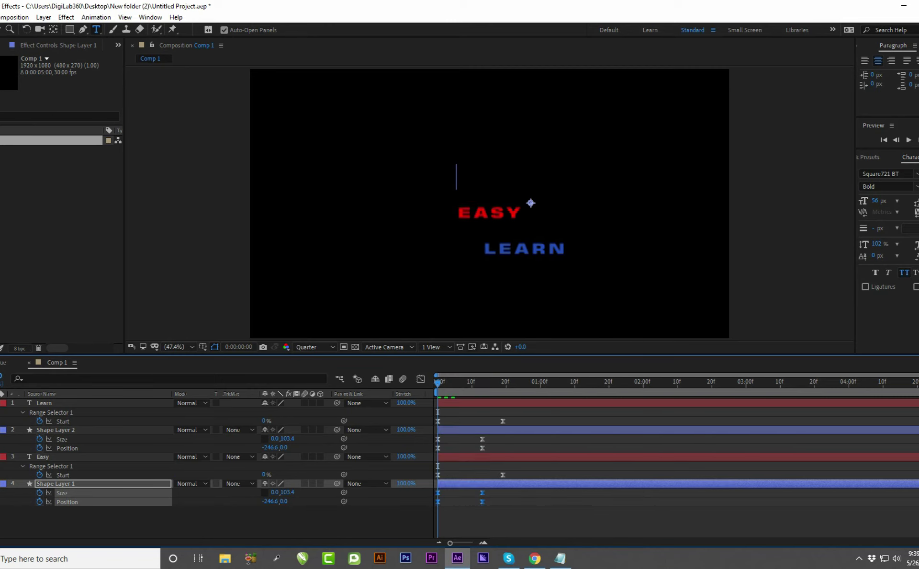
key(space)
key(space)
key(space)
key(space)
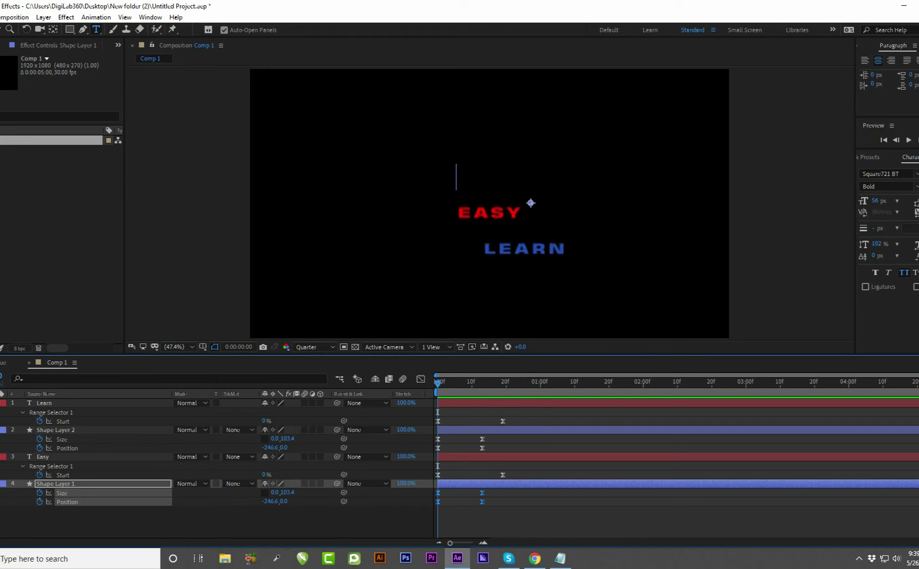
Move the end keyframes of all four layers to about 01:03f for the shapes and 01:09f for the texts, and preview
drag(543, 416, 519, 502)
key(space)
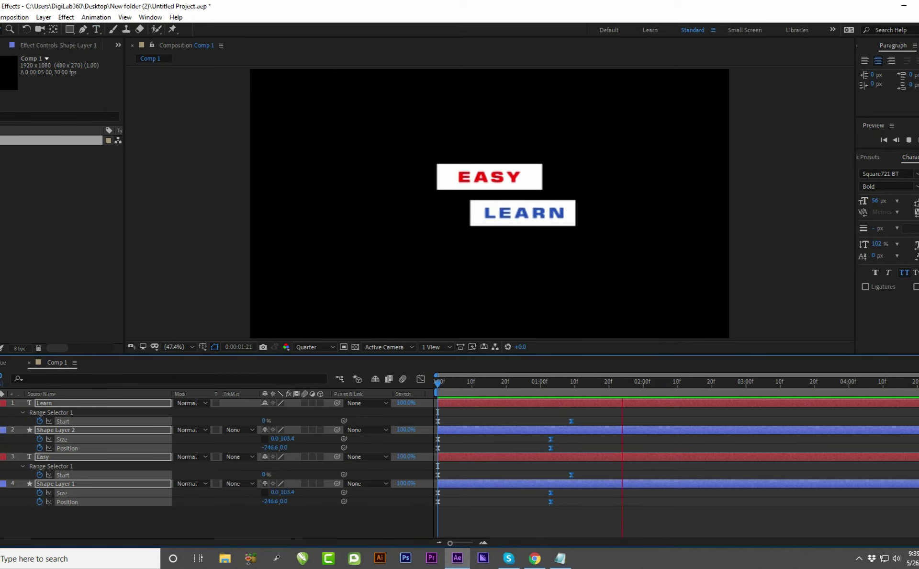
key(space)
Shift the end keyframes to about 26f for the shapes and 01:02f for the texts, and preview the timing
drag(621, 408, 541, 496)
drag(624, 417, 526, 502)
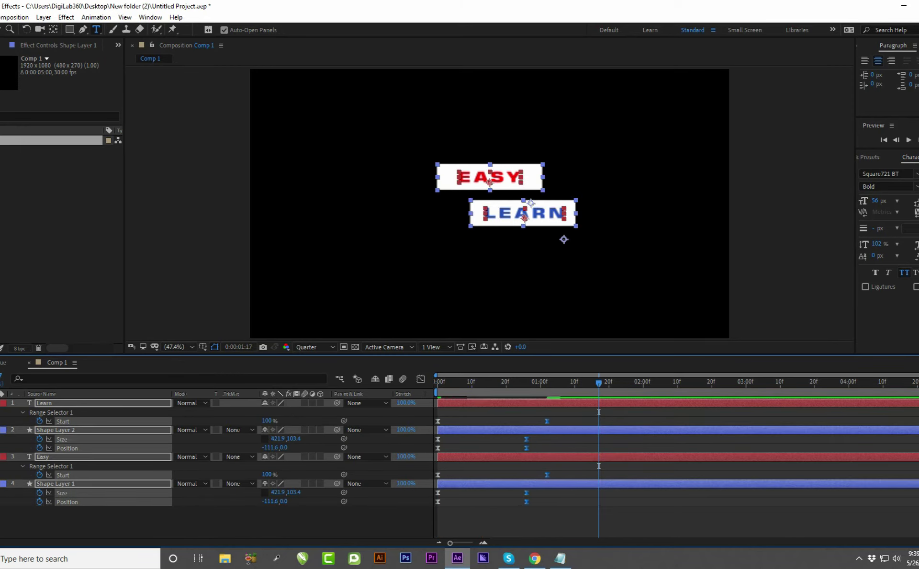
key(space)
key(v)
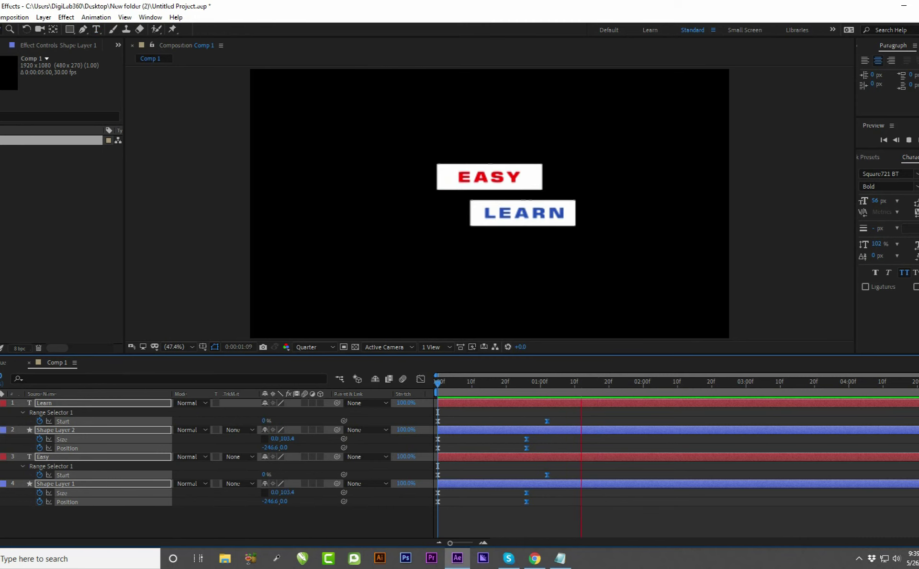
key(space)
key(ctrl+t)
key(space)
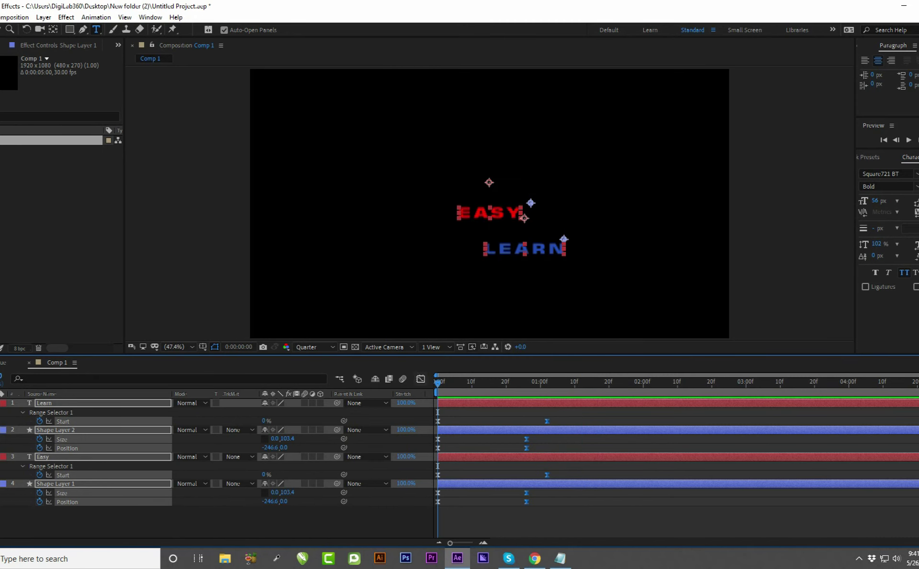
key(v)
Speed up the reveal by moving the end keyframes to about 10f for the shapes and 16f for the texts, and preview
drag(578, 413, 472, 502)
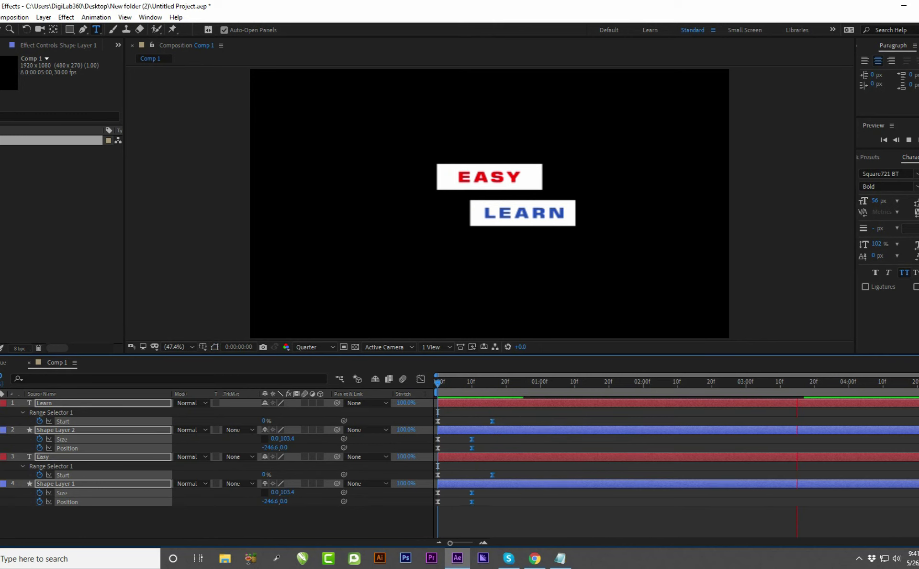
key(space)
key(space)
key(space)
Set the end keyframes to about 18f for the shapes and 24f for the texts, and preview from the start
drag(517, 407, 497, 501)
key(space)
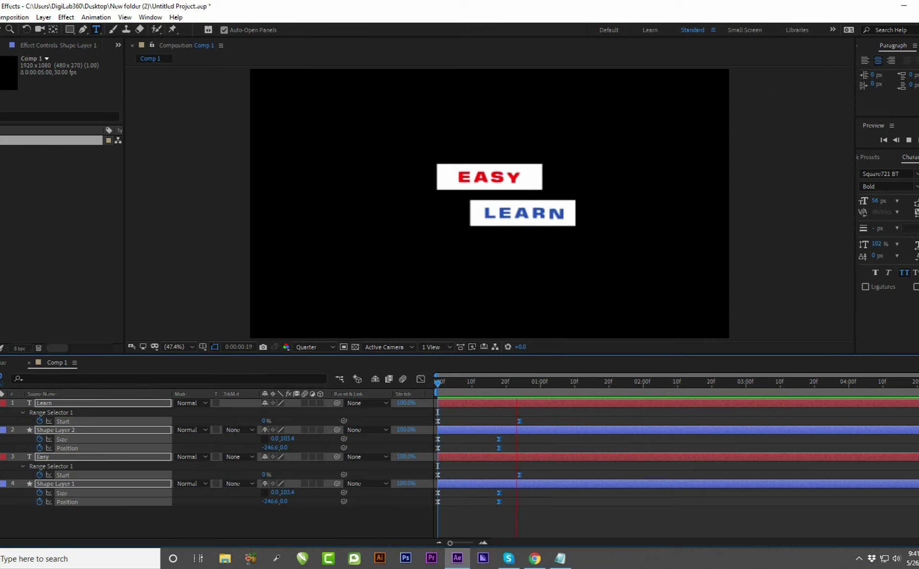
key(space)
key(Home)
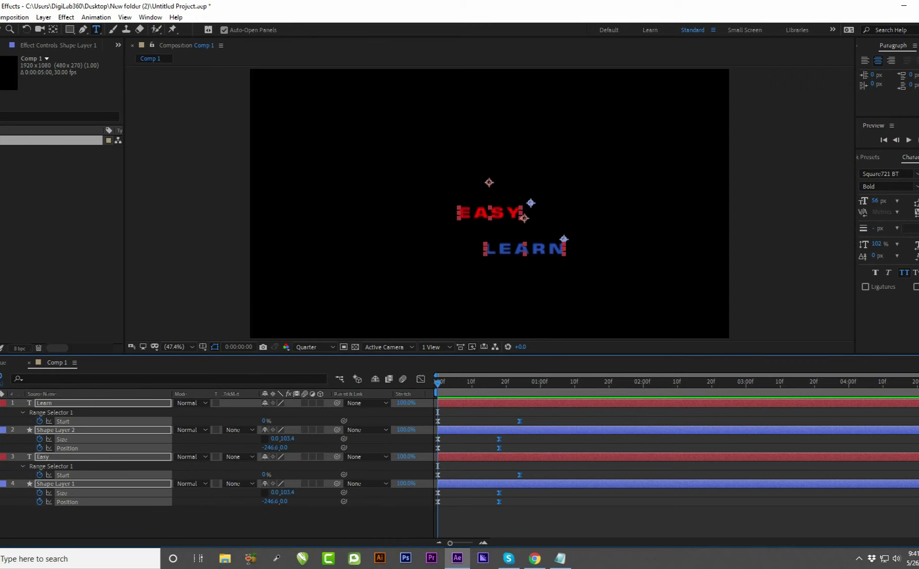
Collapse the properties of all layers in the timeline and clear the layer selection
key(u)
key(u)
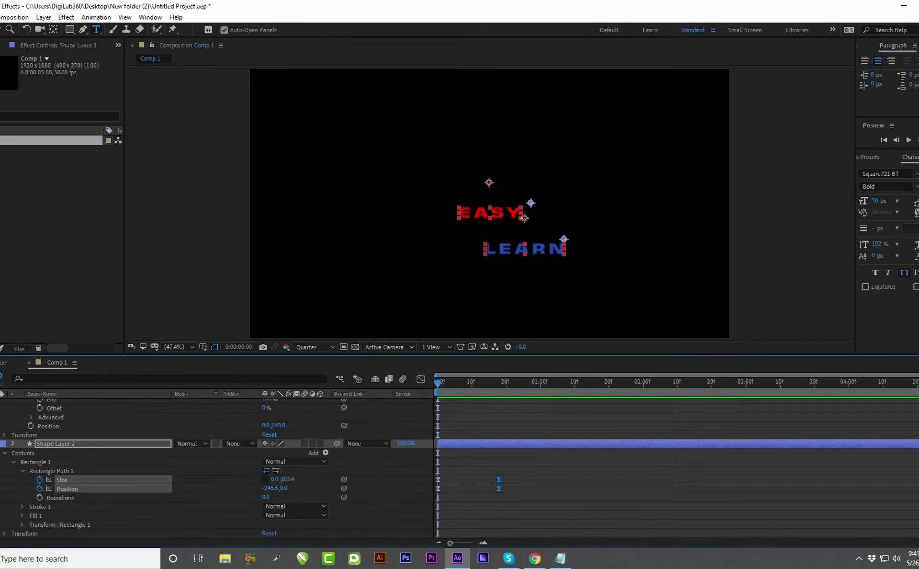
key(u)
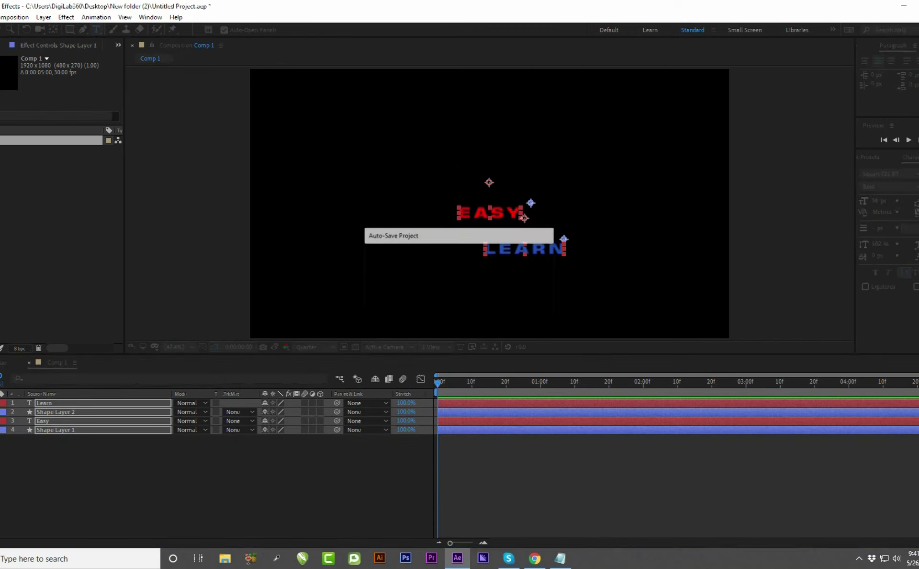
ctrl+click(44, 421)
ctrl+click(56, 429)
click(71, 465)
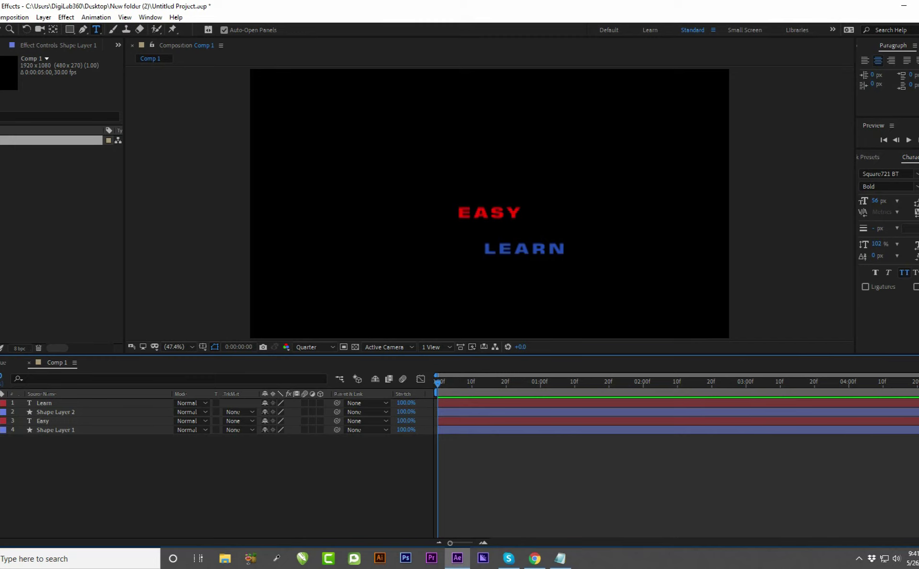
Duplicate Shape Layer 1 and Shape Layer 2 together, leaving no layer selected
click(43, 421)
click(55, 411)
ctrl+click(55, 430)
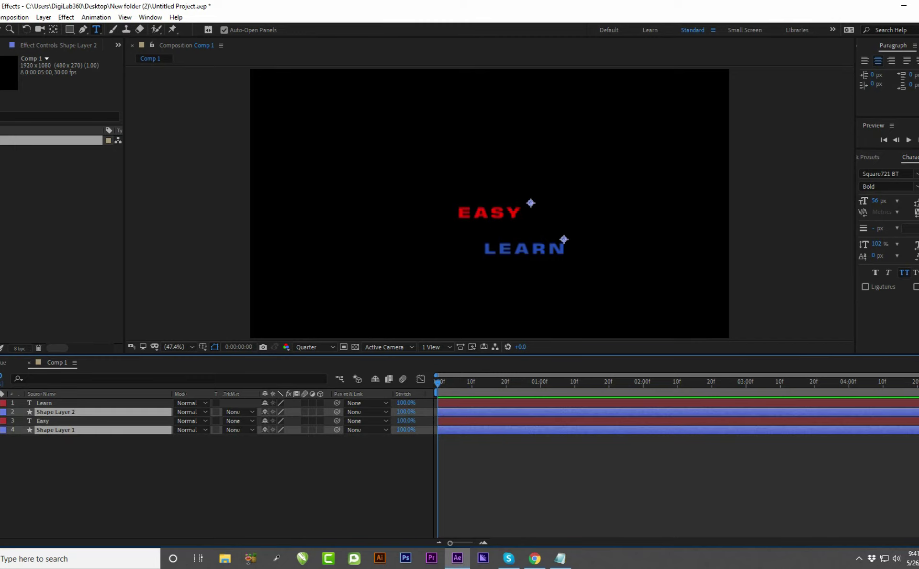
key(ctrl+d)
click(72, 479)
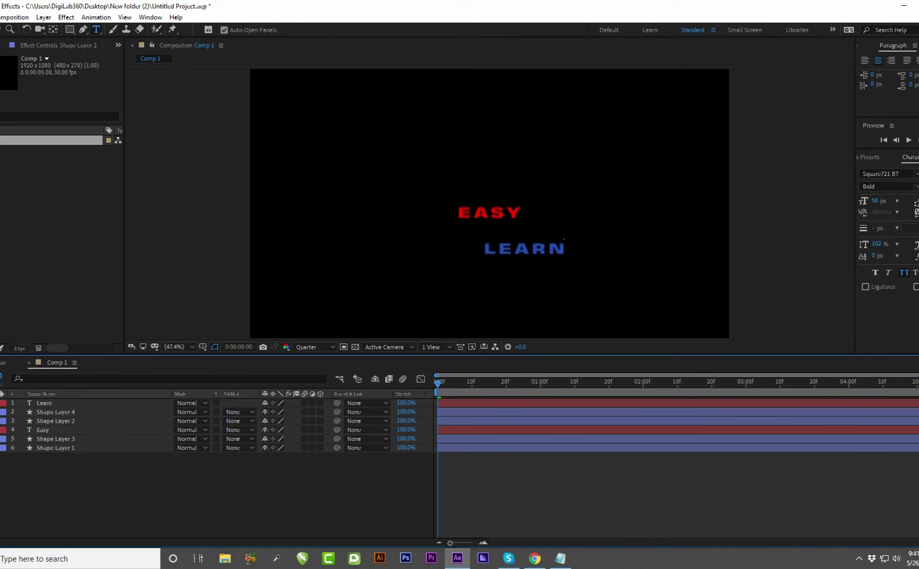
Reorder the layers so Shape Layer 4 sits directly above Learn and Shape Layer 3 directly above Easy
drag(57, 412, 69, 399)
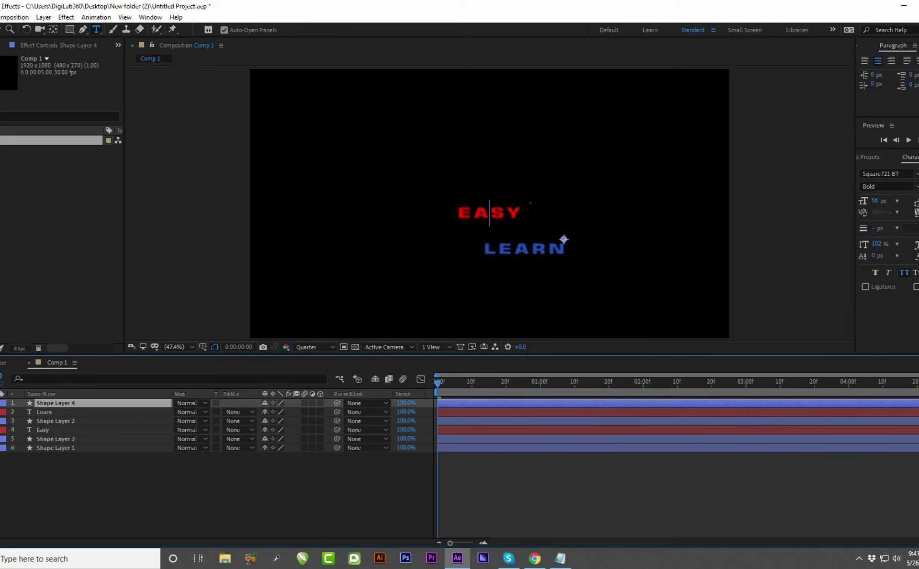
drag(44, 430, 47, 442)
click(72, 479)
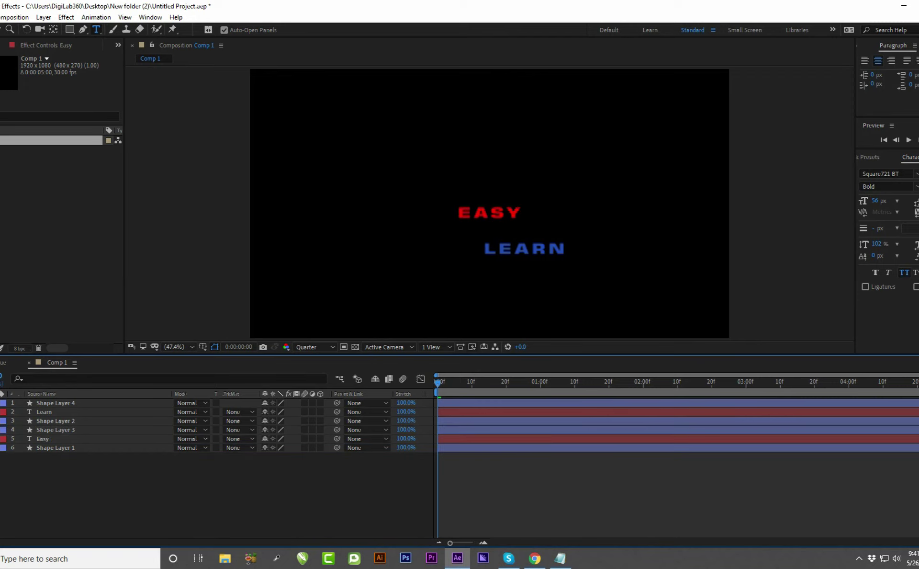
Set Learn's track matte to Alpha Matte "Shape Layer 4" and Easy's to Alpha Matte "Shape Layer 3"
click(57, 421)
click(45, 412)
click(239, 411)
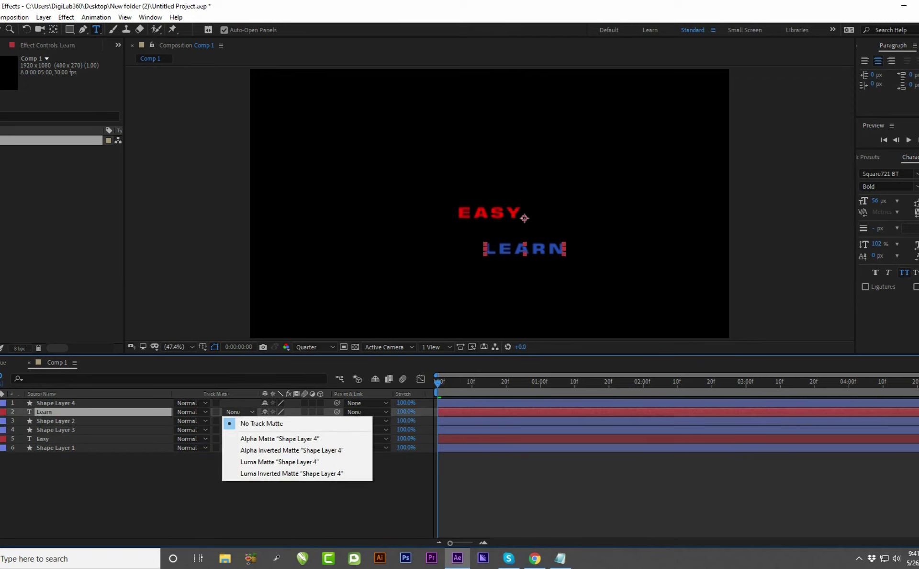
click(279, 438)
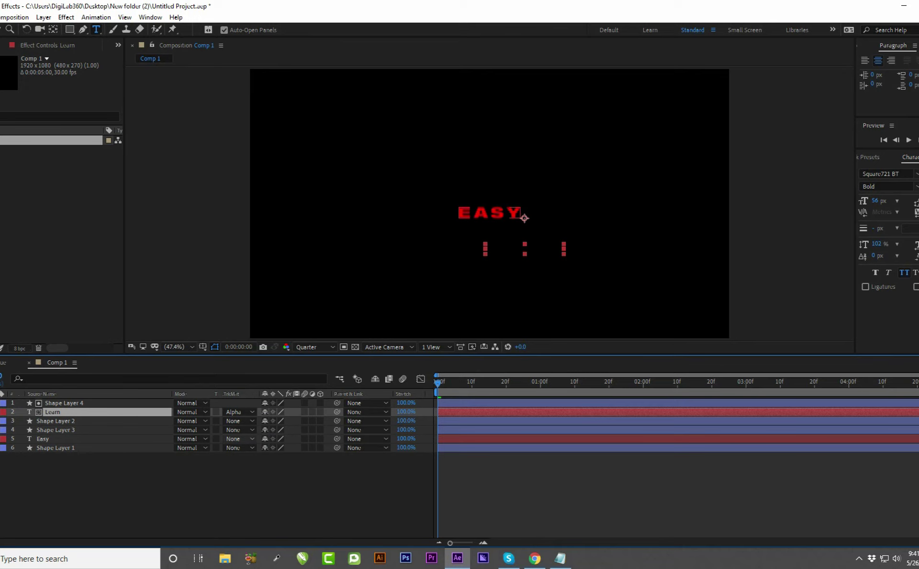
click(239, 439)
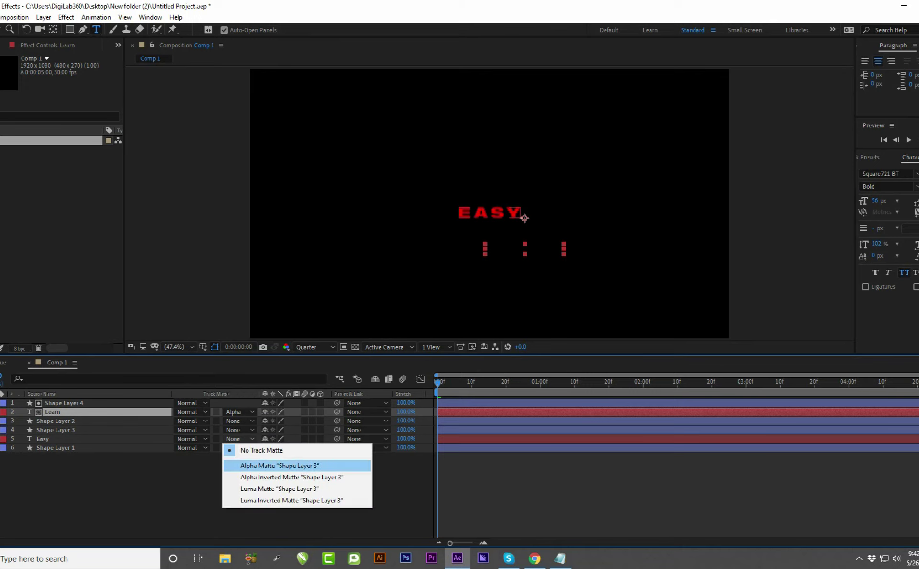
click(279, 465)
Preview the matted animation, then step and scrub through its opening frames to check how the letters are revealed
key(space)
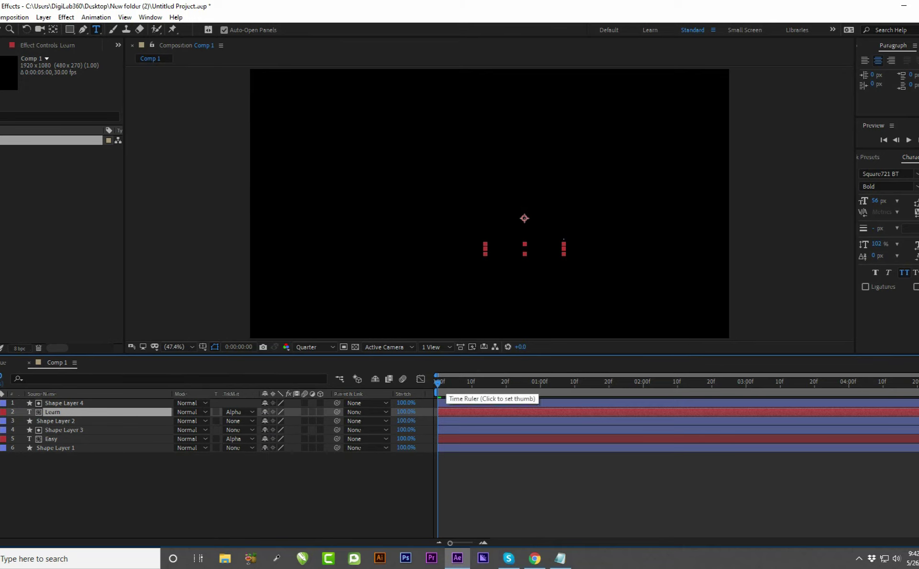
key(space)
key(space)
key(Home)
key(space)
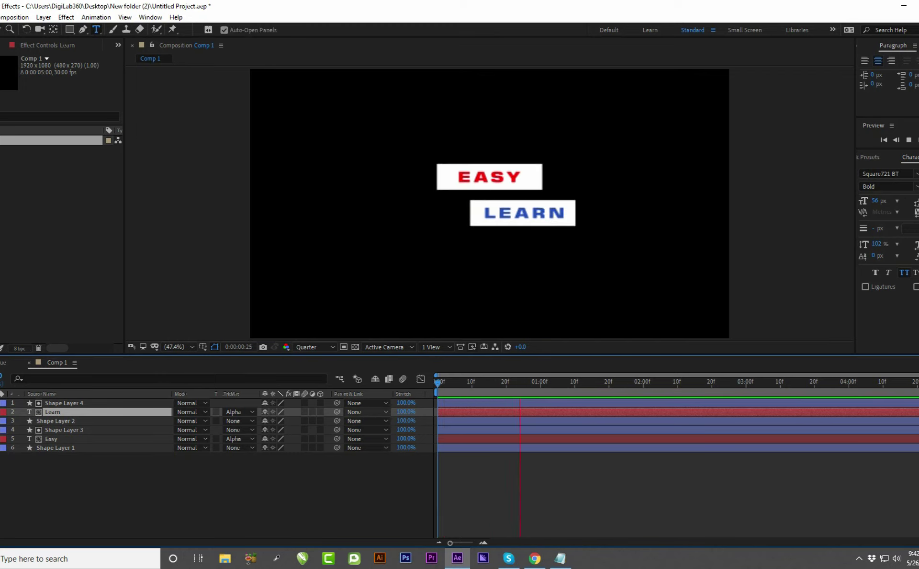
key(space)
key(Page_Down)
key(Page_Down)
key(Page_Down)
key(Page_Down)
key(Page_Down)
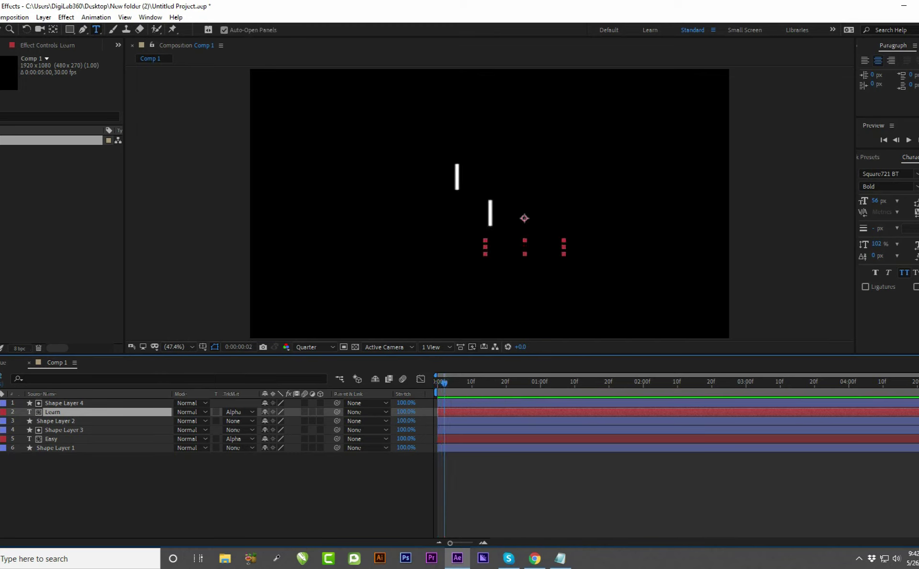
drag(455, 383, 554, 382)
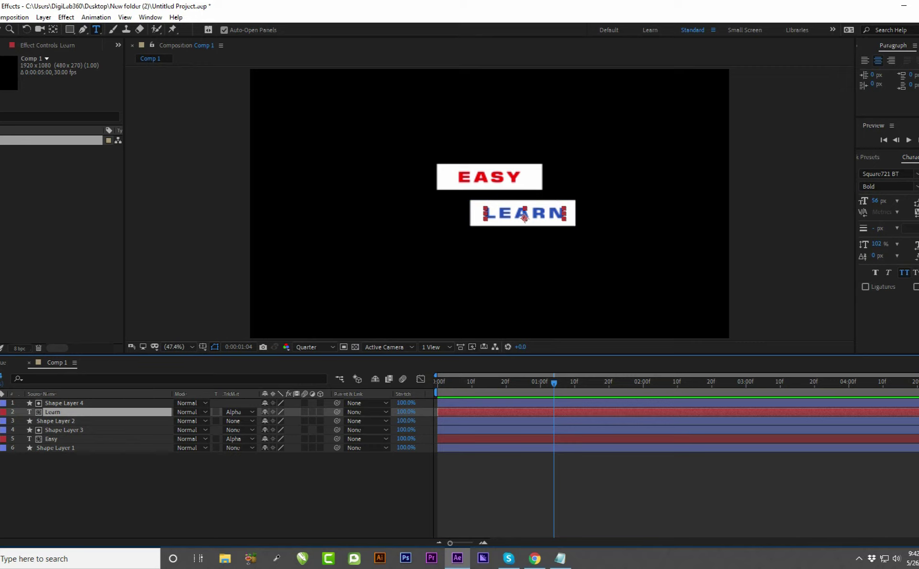
key(ctrl+shift+a)
key(space)
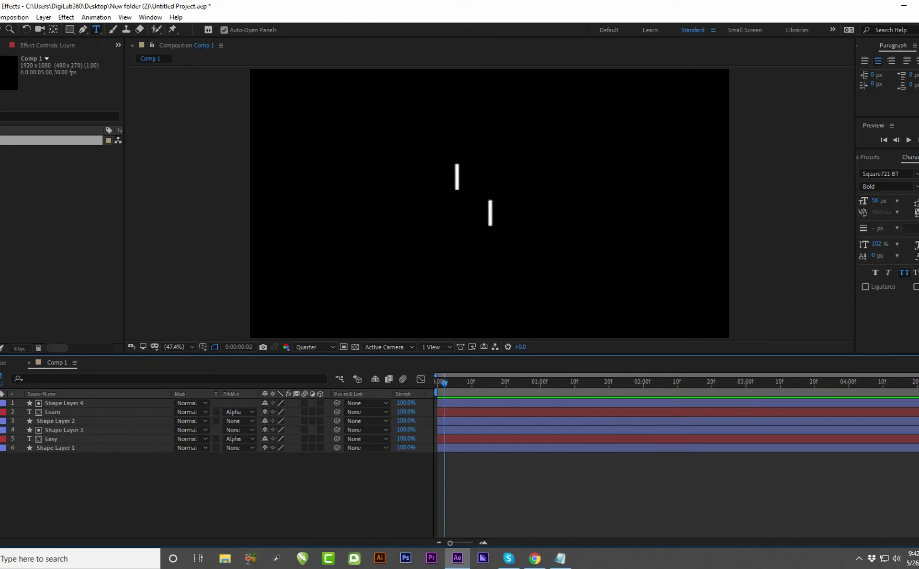
key(space)
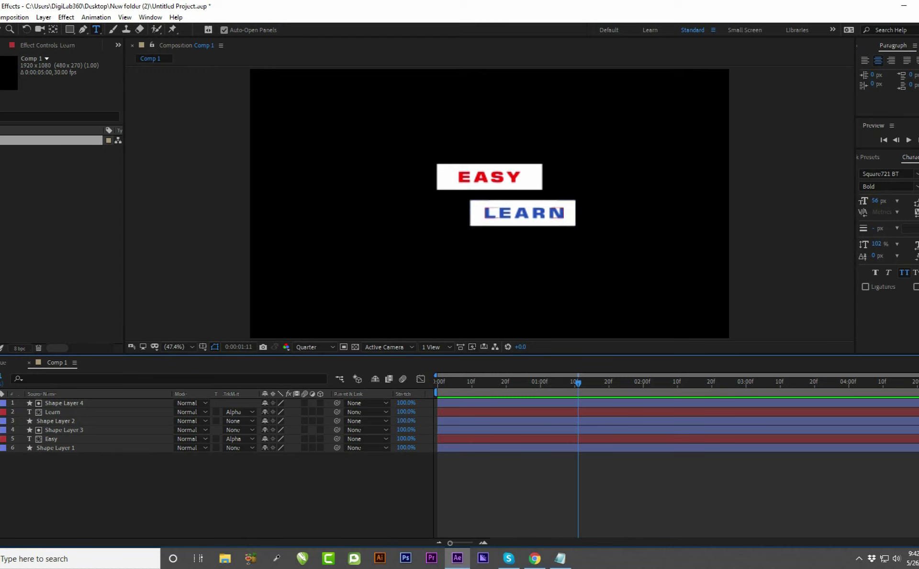
Delay Shape Layer 4, Learn and Shape Layer 2 together by about 5 frames and preview the offset
click(64, 403)
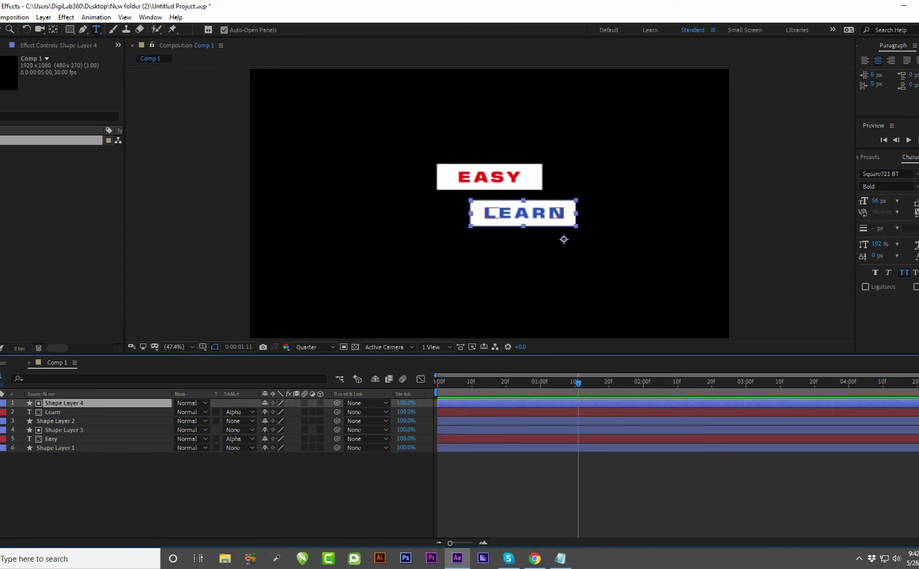
ctrl+click(53, 412)
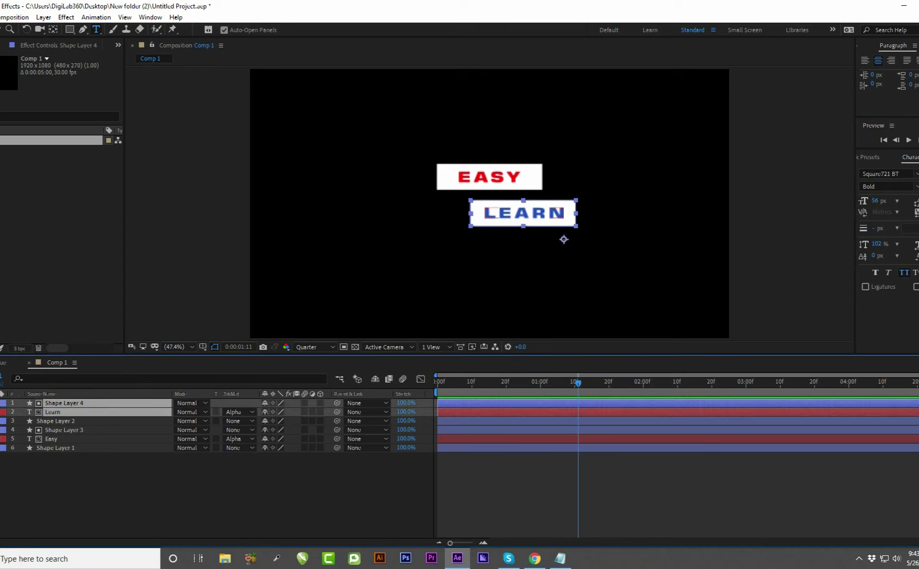
ctrl+click(55, 421)
key(alt+Page_Down)
key(alt+Page_Down)
key(alt+Page_Down)
key(alt+Page_Down)
key(space)
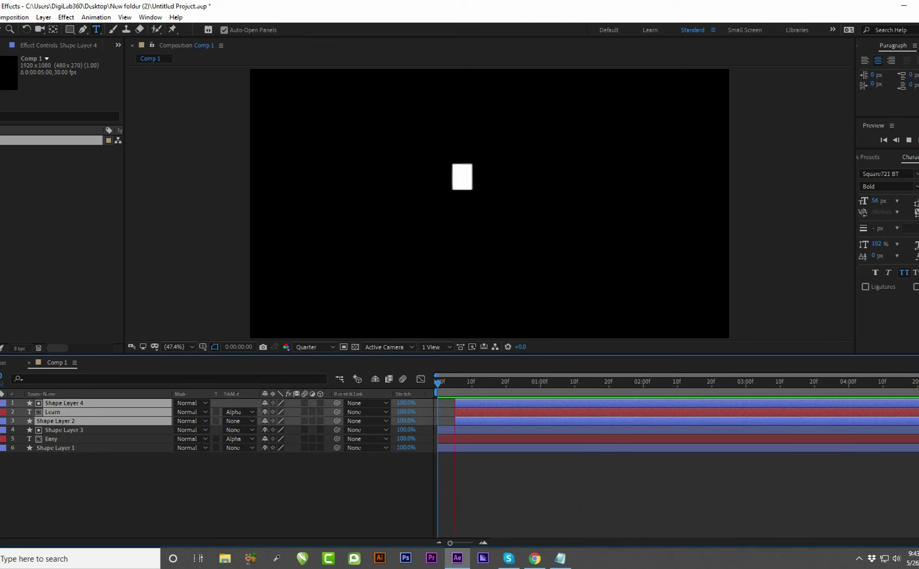
key(space)
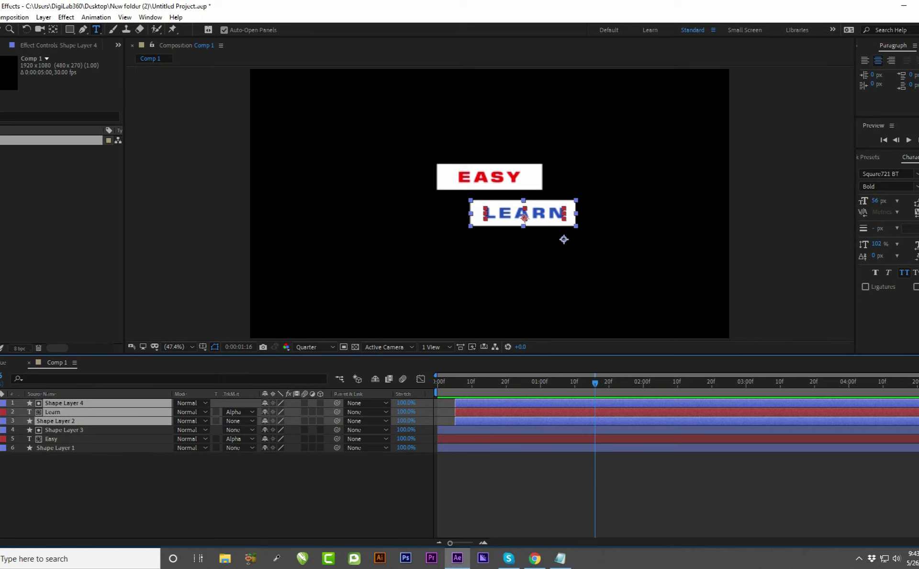
Delay Shape Layer 4, Learn and Shape Layer 2 by 3 more frames and preview from the start
ctrl+click(56, 421)
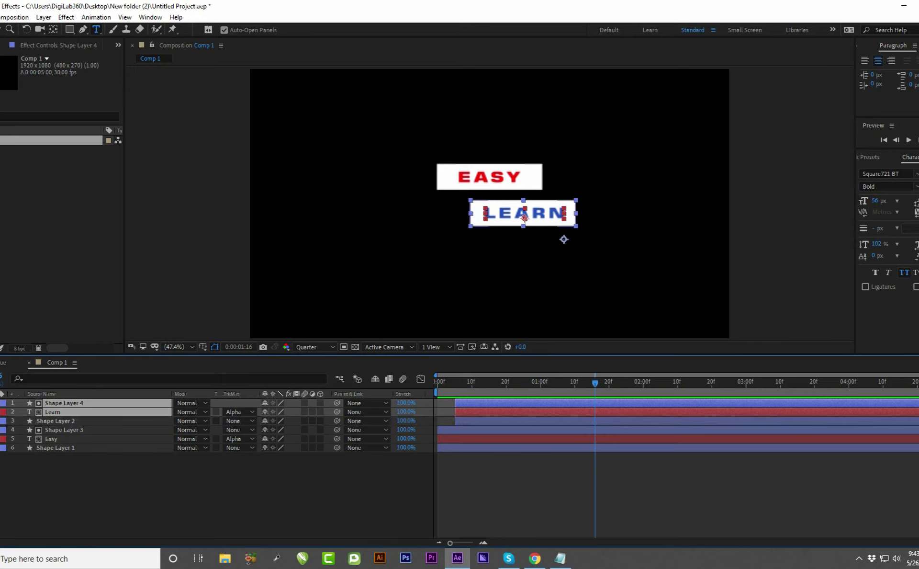
ctrl+click(56, 421)
key(alt+Page_Down)
key(alt+Page_Down)
key(alt+Page_Down)
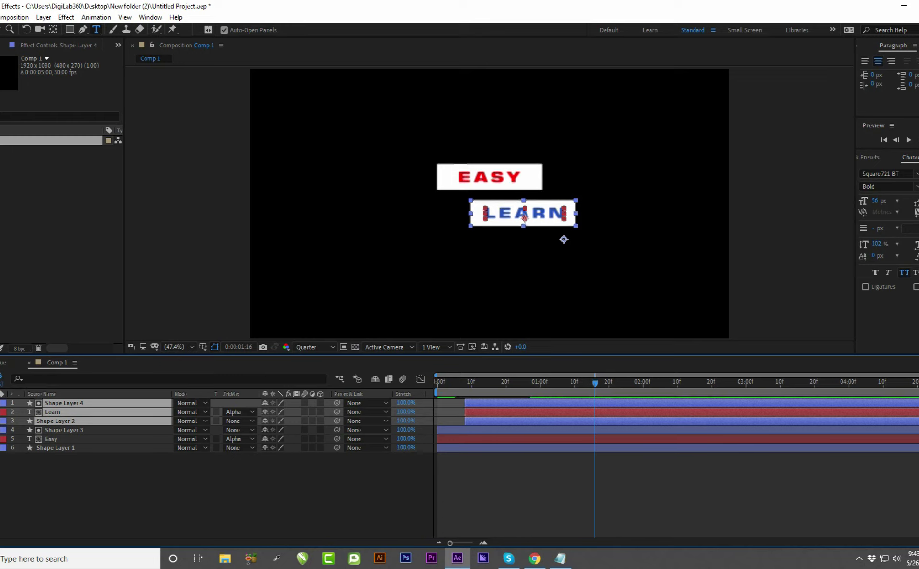
key(Home)
key(space)
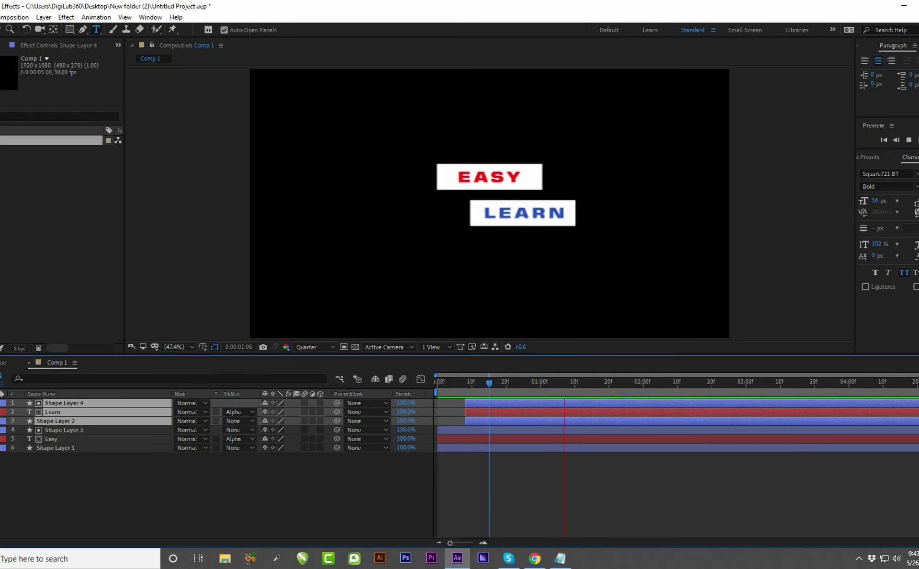